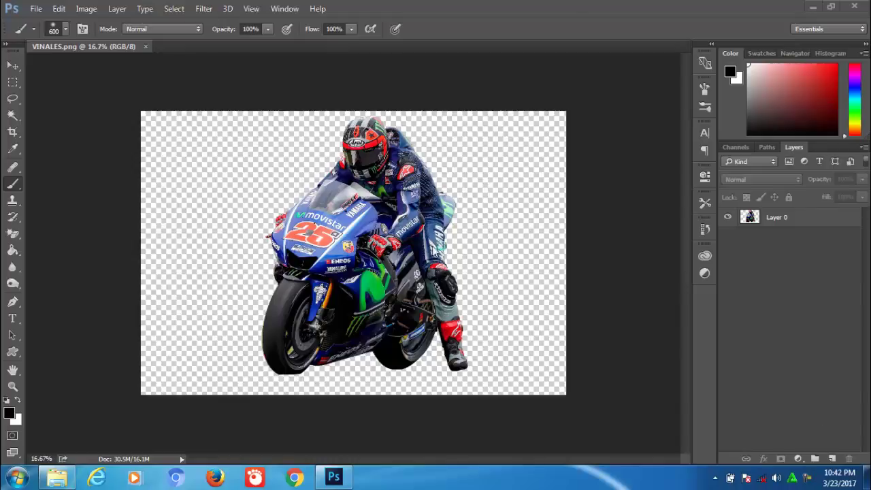
# Step: Create a new 2000 × 1200 px document at 200 ppi with a white background
pyautogui.click(36, 9)
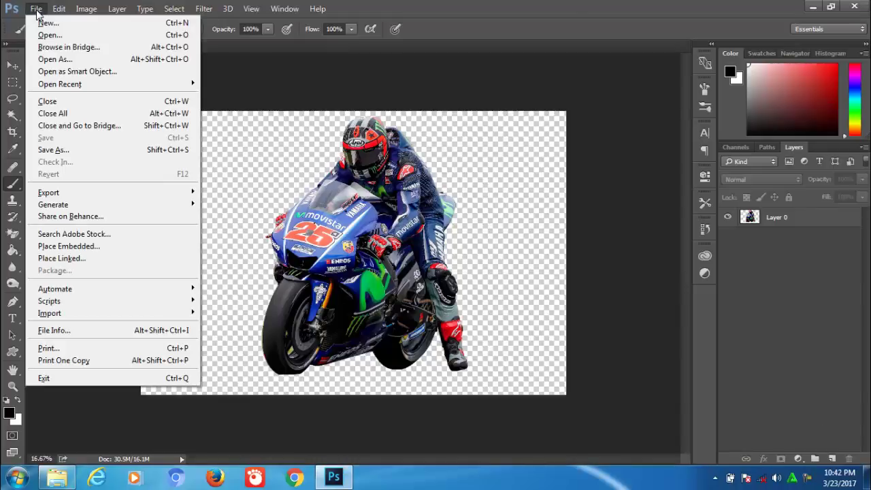
pyautogui.click(41, 26)
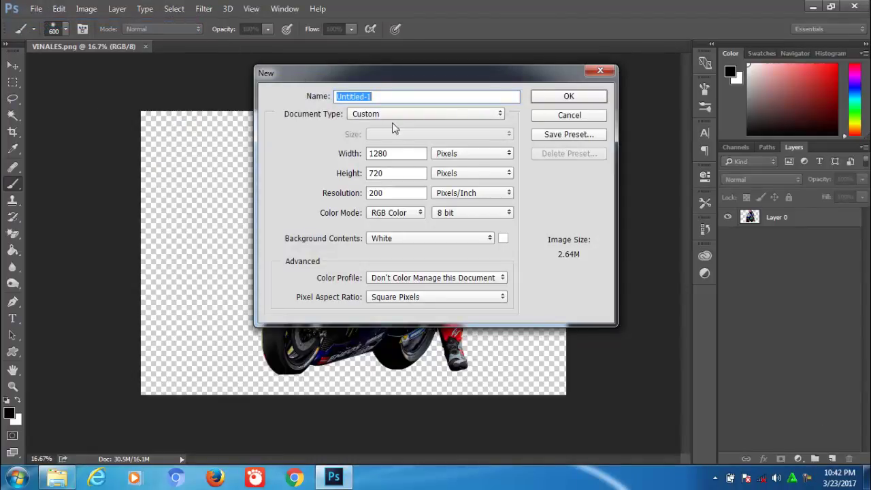
pyautogui.doubleClick(385, 153)
pyautogui.write('2000')
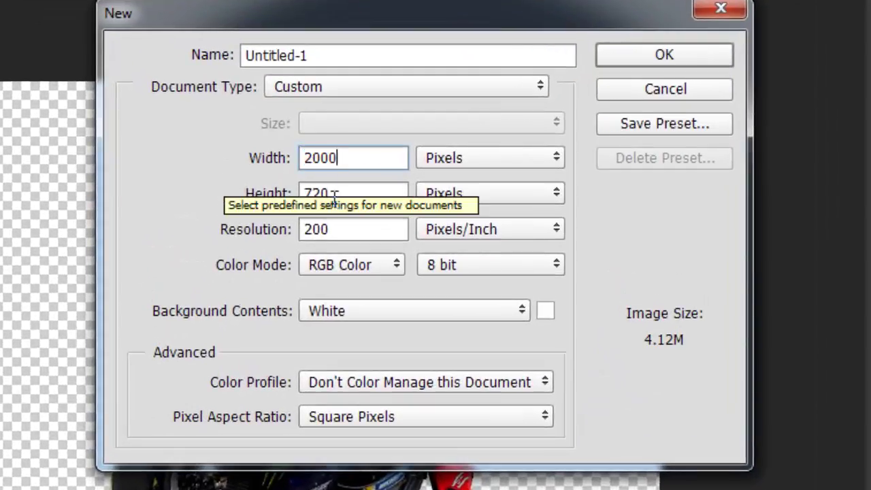
pyautogui.press('Tab')
pyautogui.write('1200')
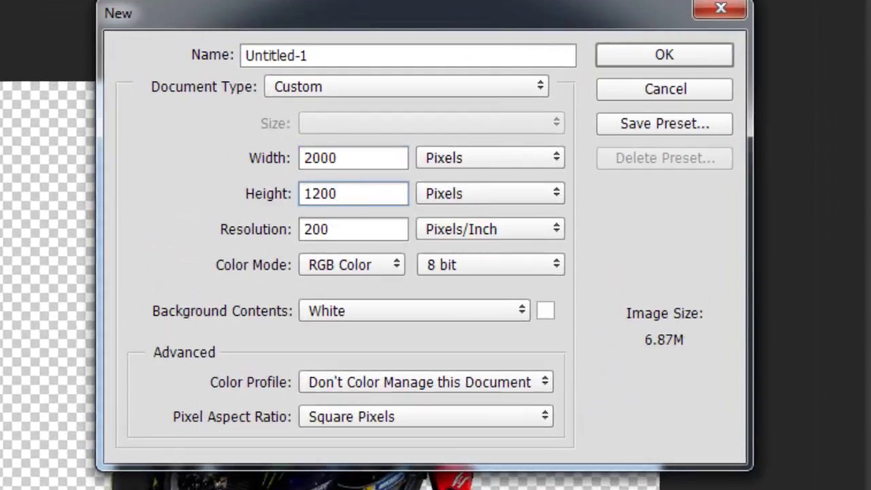
pyautogui.click(664, 58)
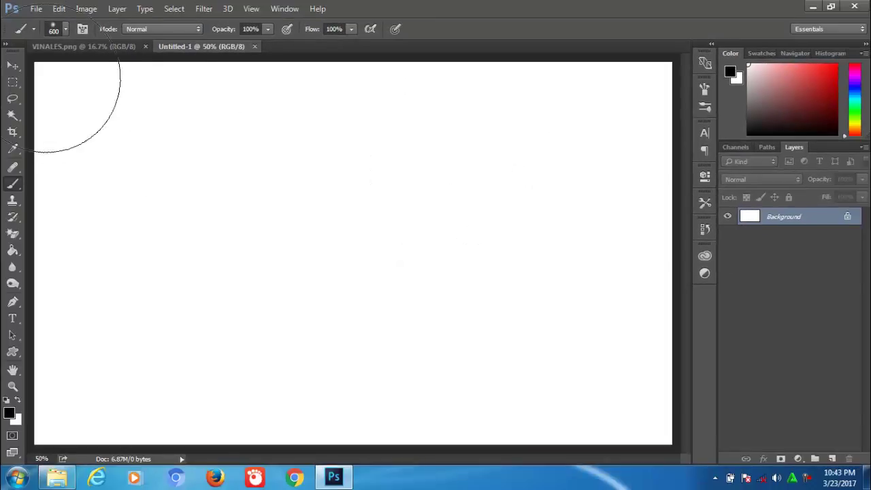
# Step: Drag the motorcycle rider from VINALES.png into the new Untitled-1 document with the Move tool
pyautogui.click(14, 66)
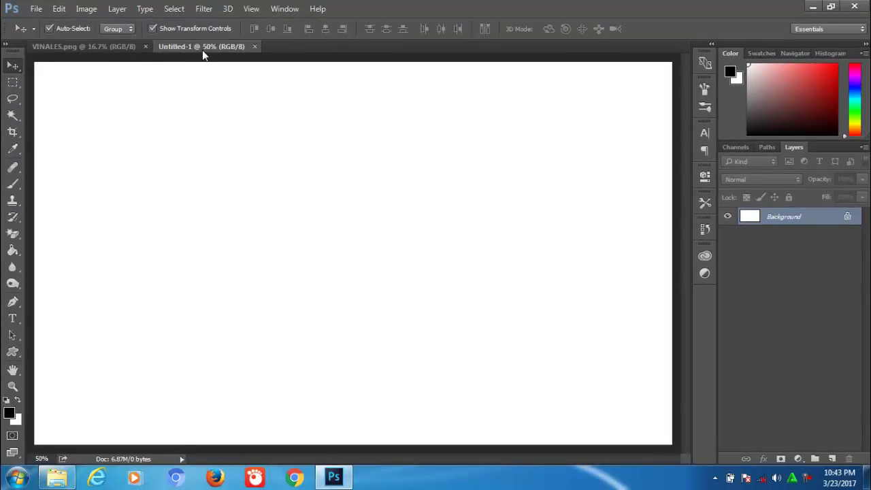
pyautogui.click(119, 48)
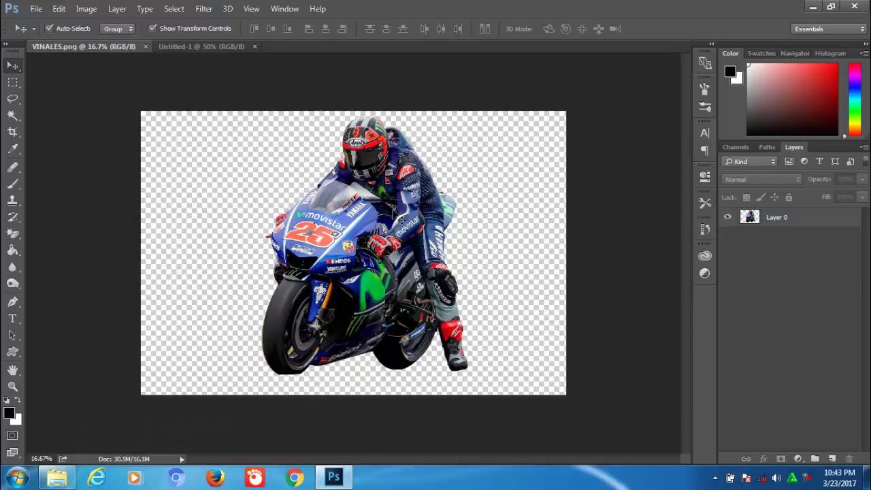
pyautogui.moveTo(397, 231)
pyautogui.mouseDown()
pyautogui.moveTo(363, 206)
pyautogui.moveTo(342, 246)
pyautogui.mouseUp()
# Step: Shift-scale the rider to about 43% and place it left of centre on the canvas
pyautogui.scroll(-5, 343, 253)
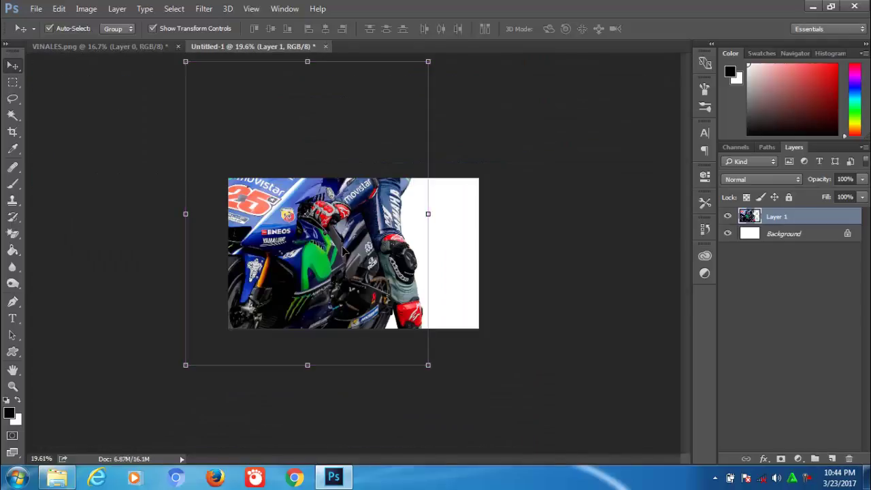
pyautogui.press('shift')
pyautogui.moveTo(185, 61); pyautogui.dragTo(322, 234)
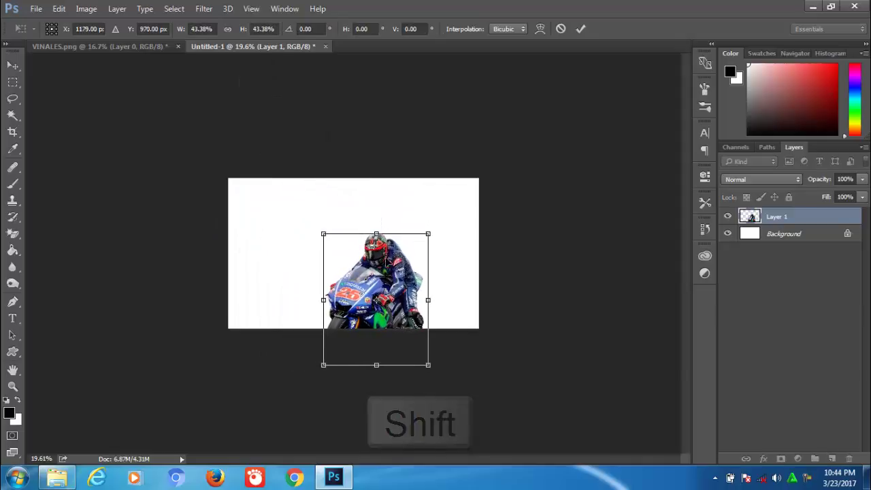
pyautogui.moveTo(389, 264); pyautogui.dragTo(349, 227)
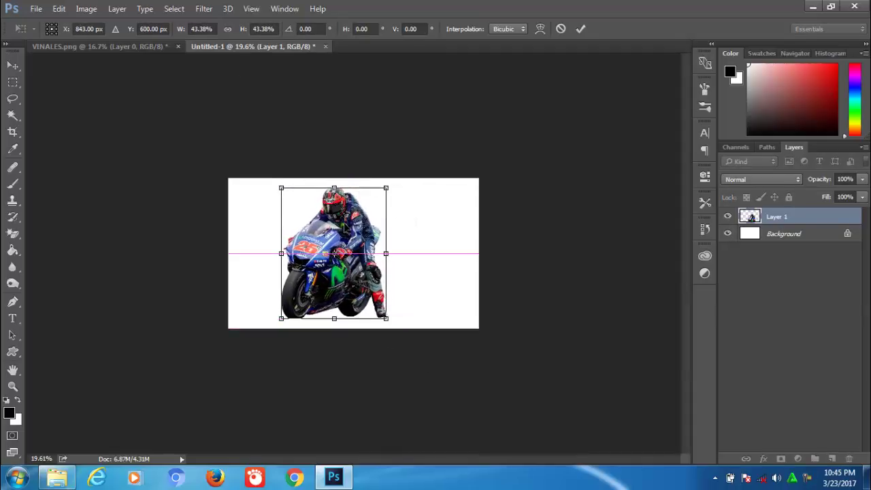
pyautogui.moveTo(348, 223); pyautogui.dragTo(327, 235)
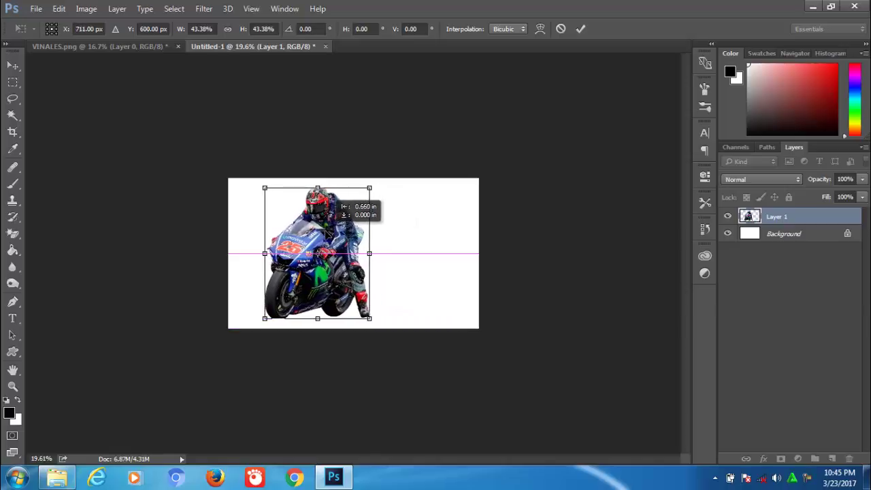
pyautogui.click(579, 29)
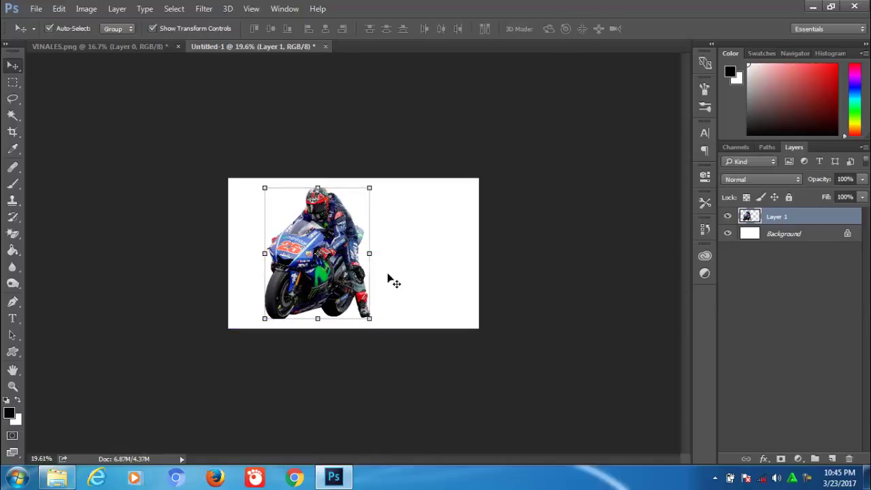
# Step: Duplicate the rider's Layer 1, creating Layer 1 copy above it
pyautogui.hotkey('ctrl', '+')
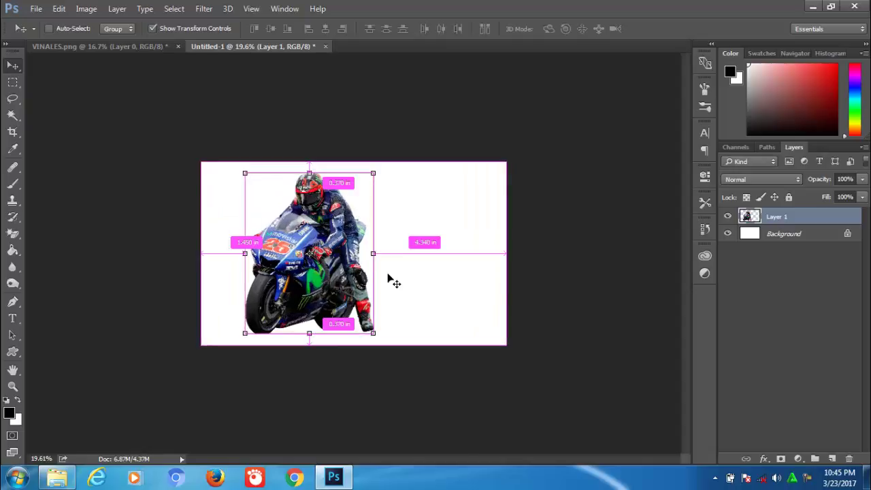
pyautogui.hotkey('ctrl', '+')
pyautogui.hotkey('ctrl', '+')
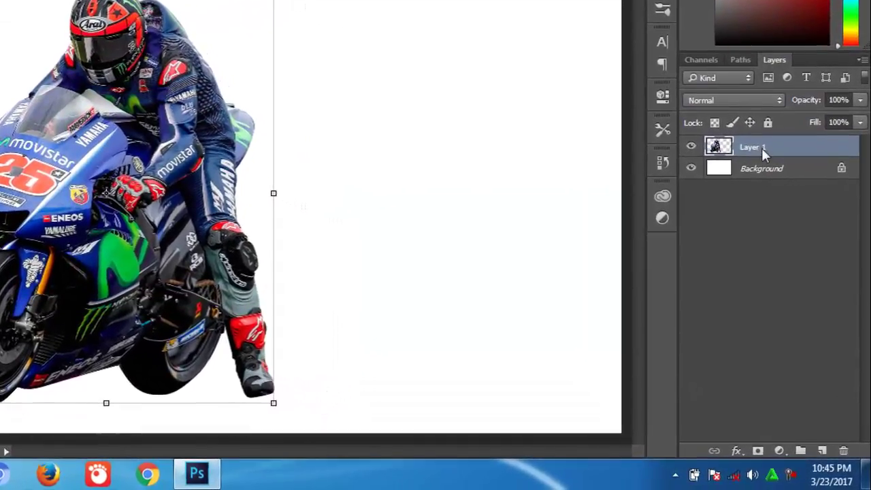
pyautogui.rightClick(786, 219)
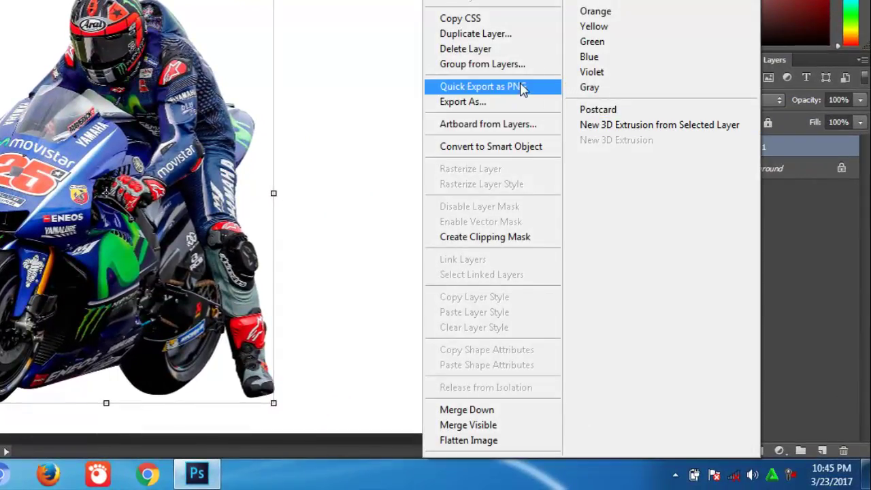
pyautogui.click(497, 36)
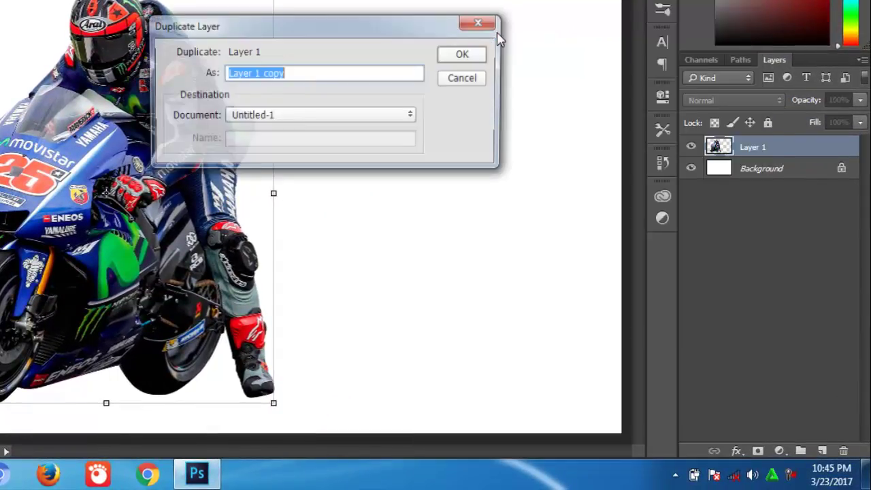
pyautogui.click(463, 54)
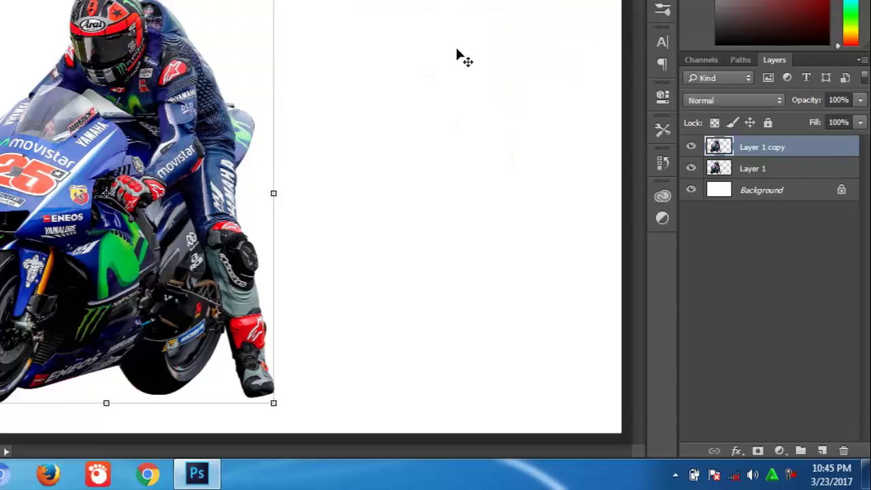
# Step: Rename Layer 1 copy to 'original' and Layer 1 to 'linquify'
pyautogui.click(752, 173)
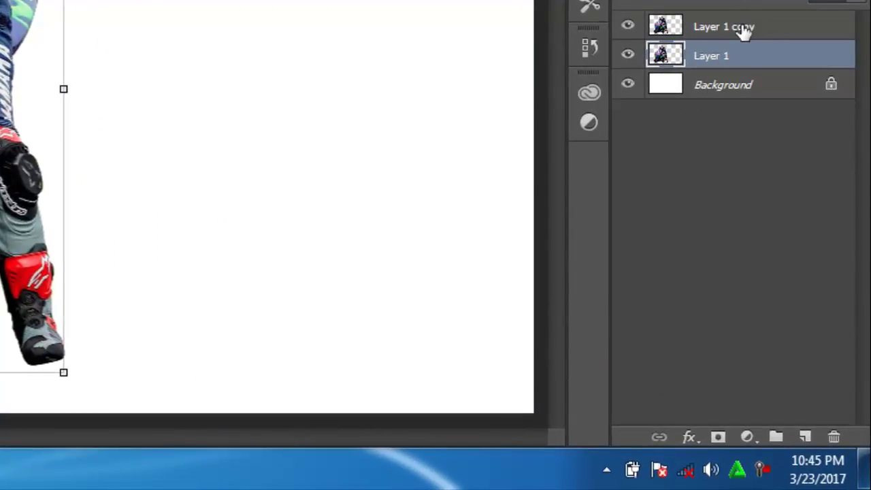
pyautogui.doubleClick(744, 27)
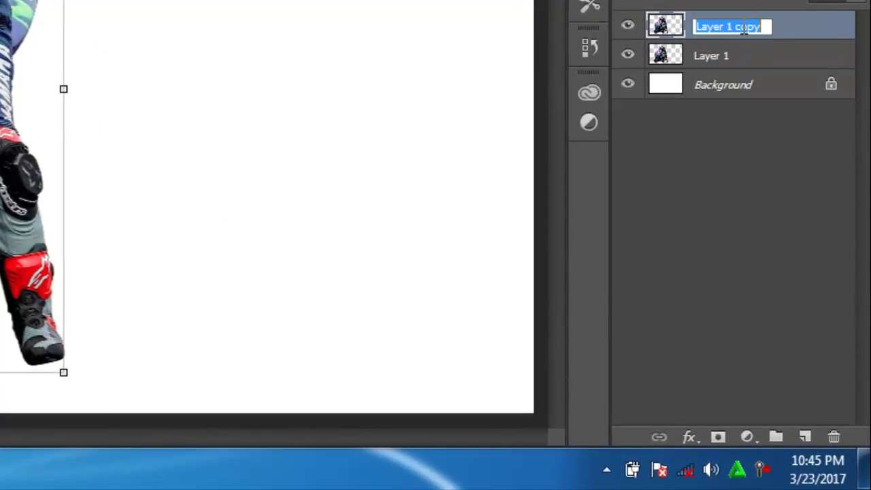
pyautogui.write('origi')
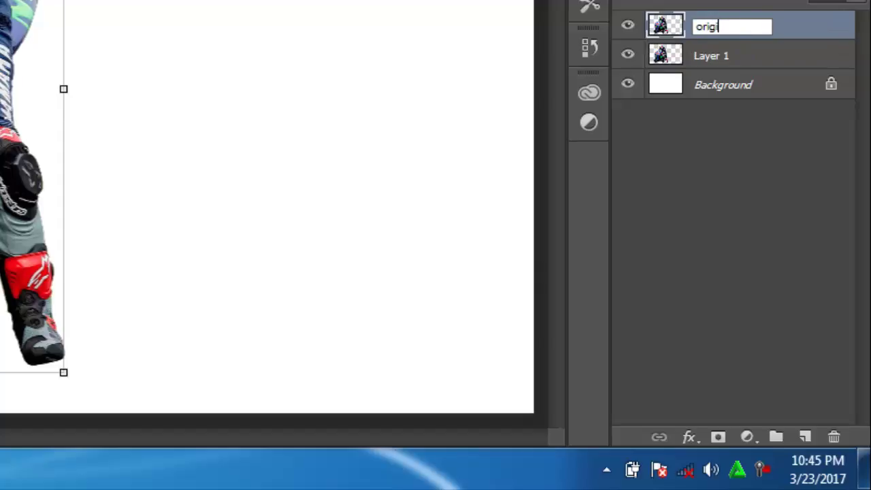
pyautogui.write('nal')
pyautogui.doubleClick(717, 56)
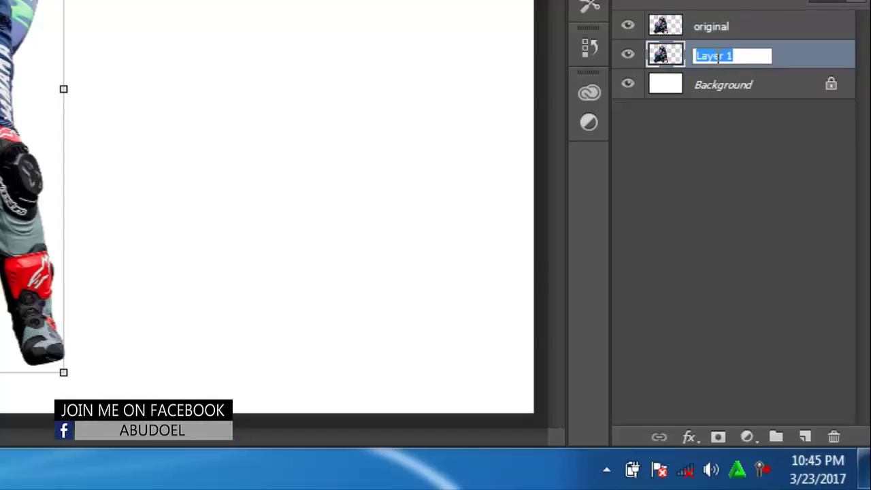
pyautogui.press('BackSpace')
pyautogui.write('lin')
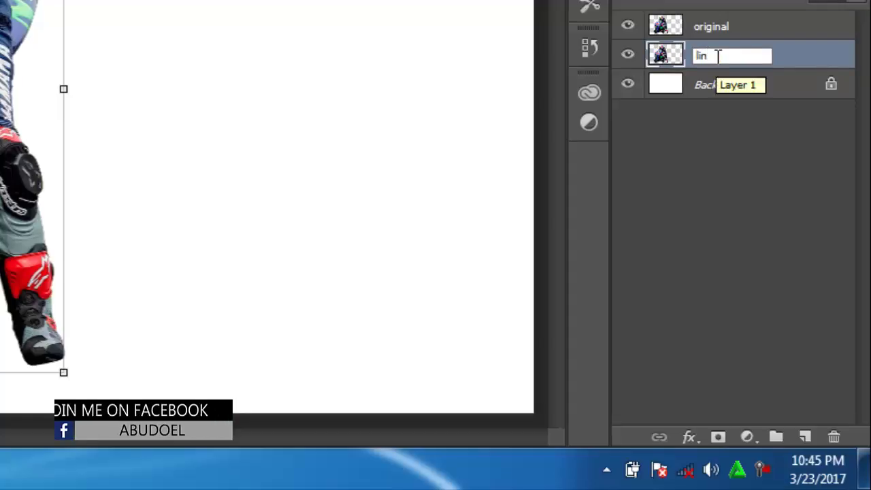
pyautogui.write('gk')
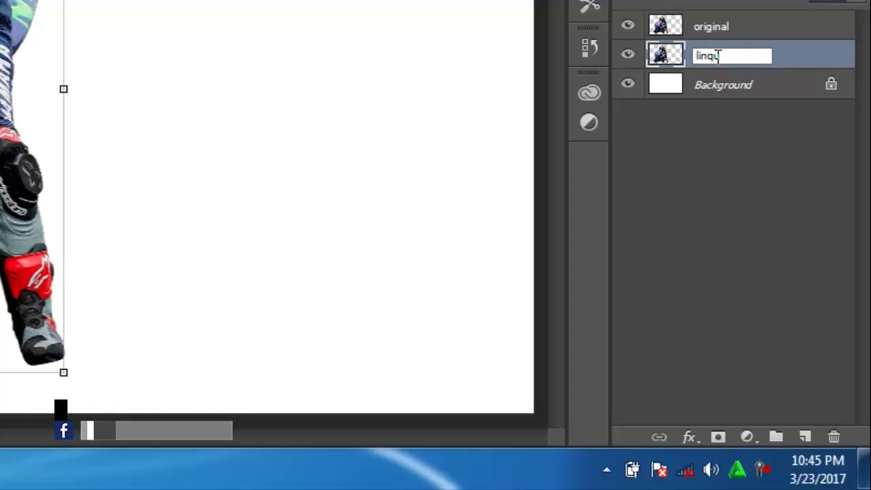
pyautogui.write('ify')
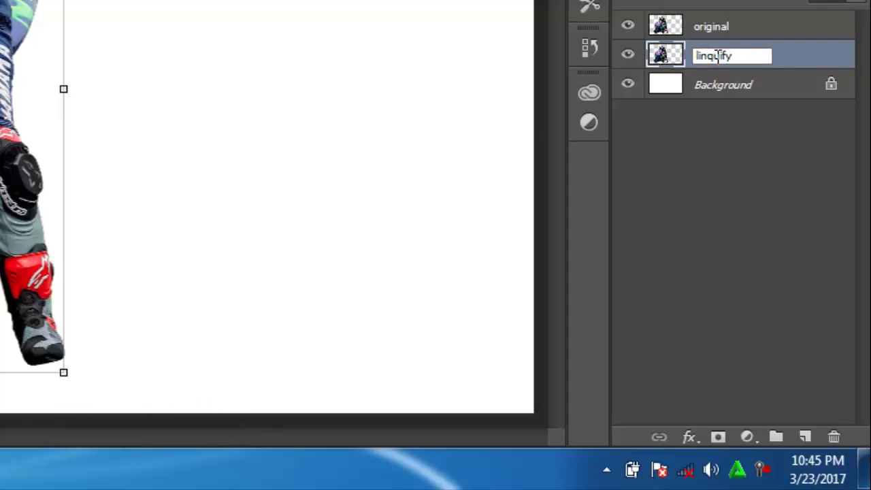
pyautogui.press('Return')
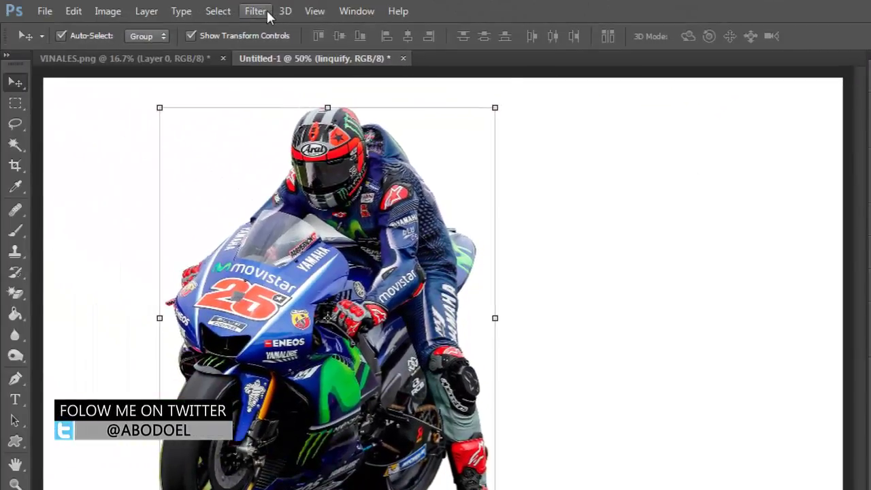
# Step: Open Filter > Liquify on the linquify rider layer
pyautogui.click(260, 12)
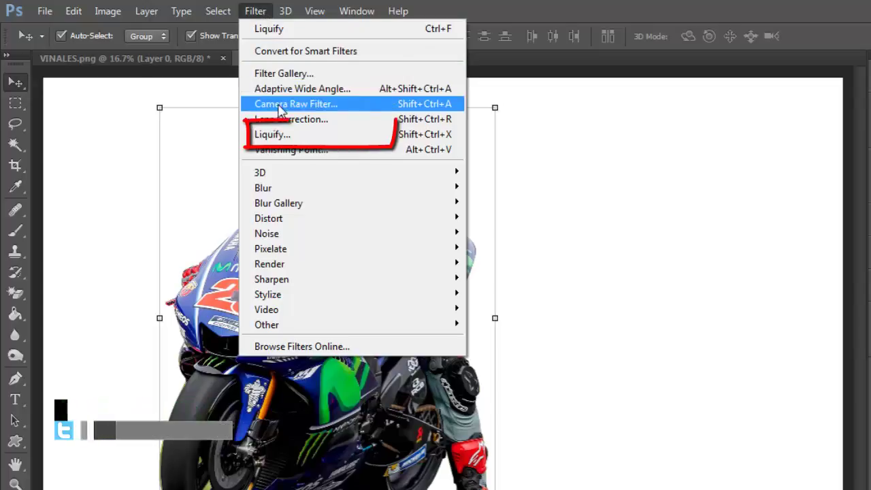
pyautogui.click(269, 136)
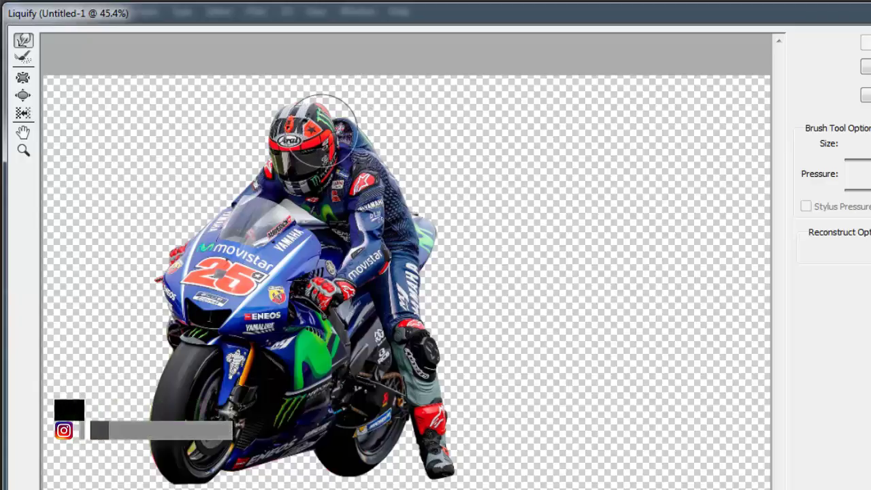
# Step: Forward-warp the helmet, shoulder, thigh, knee and red boot to the right
pyautogui.moveTo(340, 123)
pyautogui.mouseDown()
pyautogui.moveTo(404, 97)
pyautogui.moveTo(414, 145)
pyautogui.moveTo(439, 116)
pyautogui.moveTo(485, 98)
pyautogui.mouseUp()
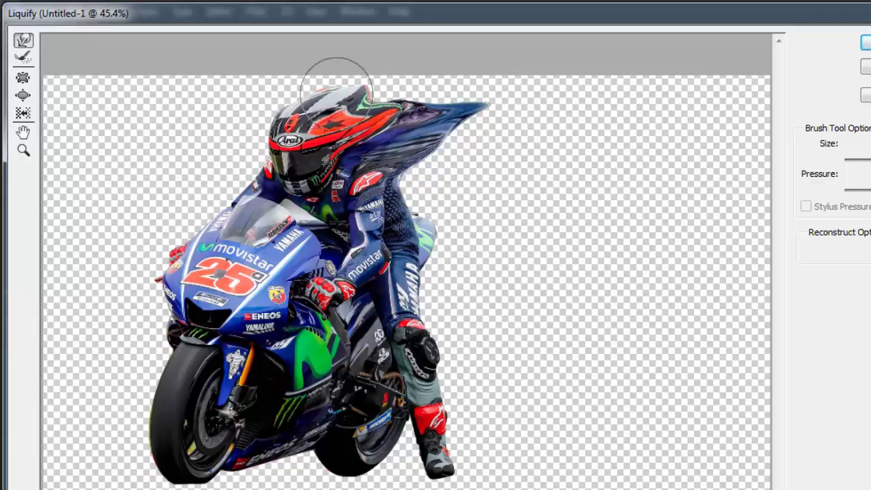
pyautogui.moveTo(331, 87); pyautogui.dragTo(469, 102)
pyautogui.moveTo(408, 143); pyautogui.dragTo(483, 136)
pyautogui.moveTo(402, 204); pyautogui.dragTo(476, 183)
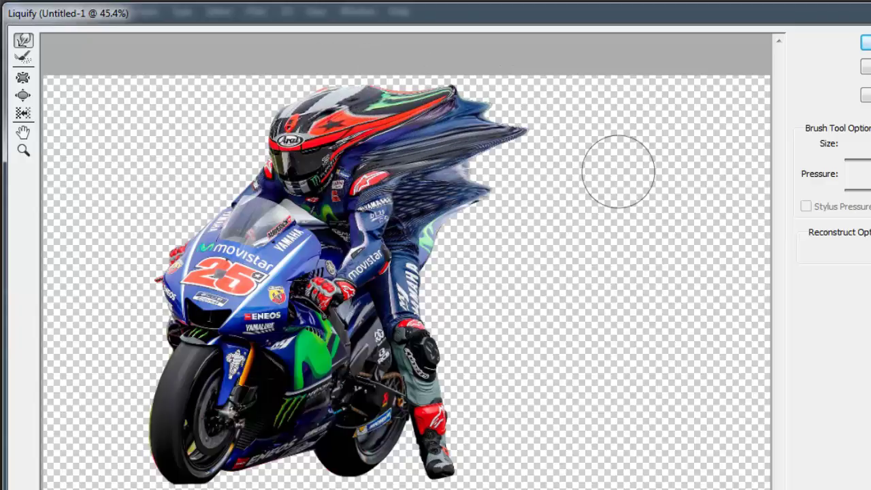
pyautogui.moveTo(439, 246); pyautogui.dragTo(476, 239)
pyautogui.moveTo(447, 277); pyautogui.dragTo(515, 277)
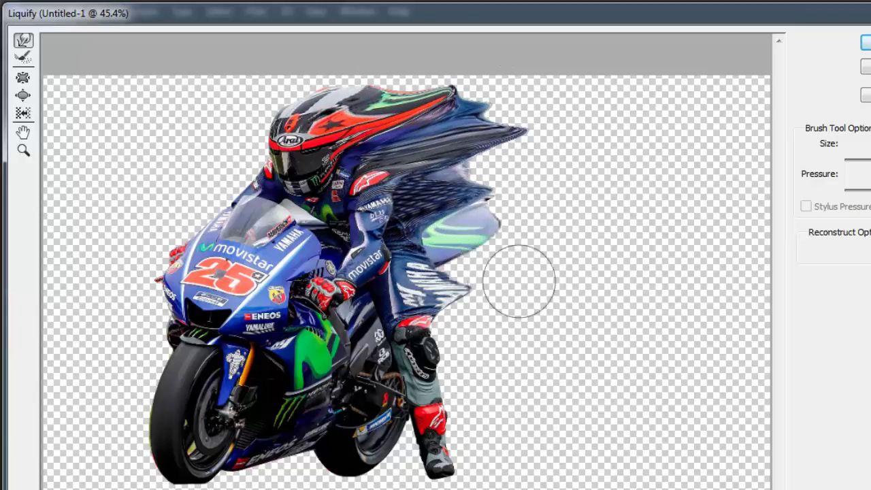
pyautogui.moveTo(435, 300); pyautogui.dragTo(498, 320)
pyautogui.moveTo(456, 442); pyautogui.dragTo(515, 443)
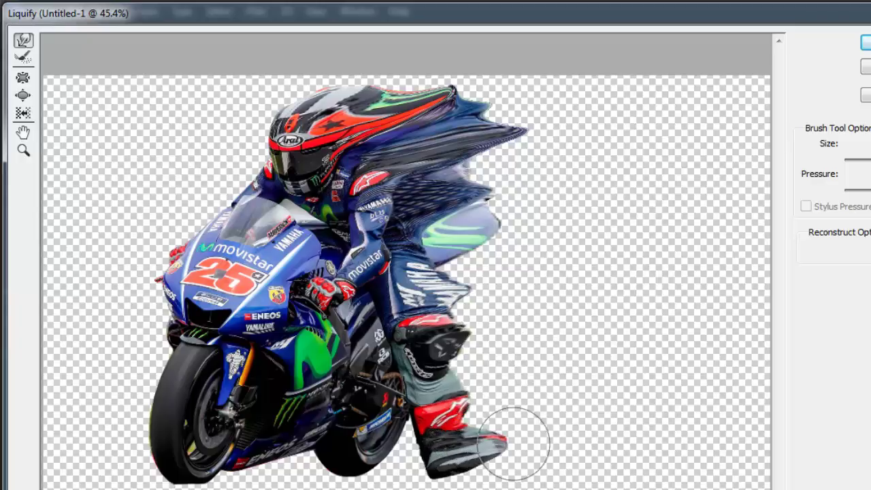
pyautogui.moveTo(462, 401); pyautogui.dragTo(528, 393)
# Step: Smear the knee, shin, boot and lower thigh into long rightward streaks
pyautogui.moveTo(430, 351); pyautogui.dragTo(614, 306)
pyautogui.moveTo(416, 310); pyautogui.dragTo(567, 282)
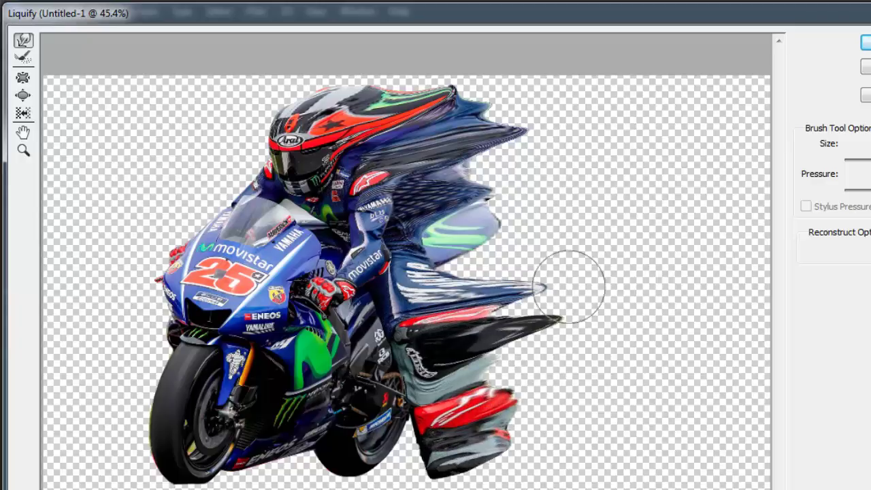
pyautogui.moveTo(497, 321); pyautogui.dragTo(583, 296)
pyautogui.moveTo(428, 368); pyautogui.dragTo(575, 360)
pyautogui.moveTo(455, 319); pyautogui.dragTo(585, 313)
pyautogui.moveTo(415, 258); pyautogui.dragTo(544, 242)
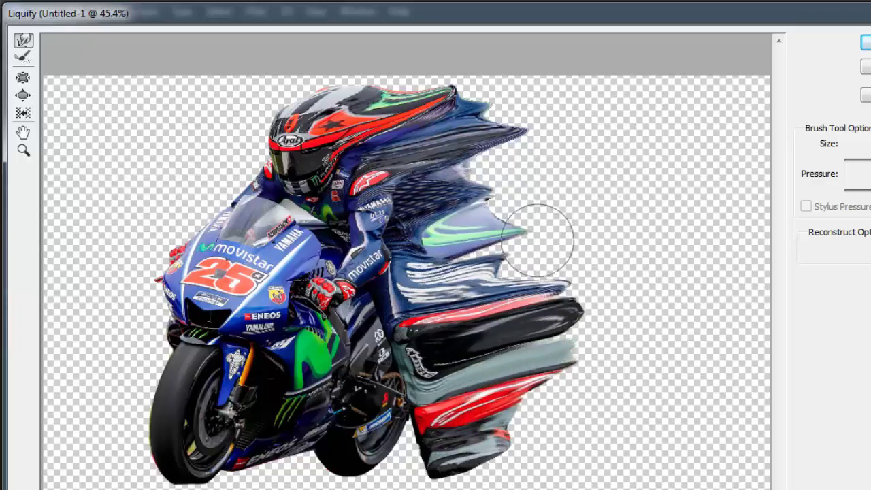
pyautogui.moveTo(442, 269); pyautogui.dragTo(608, 255)
# Step: Stretch the helmet and back into long blue streaks trailing right
pyautogui.moveTo(425, 198); pyautogui.dragTo(587, 124)
pyautogui.moveTo(461, 101); pyautogui.dragTo(583, 73)
pyautogui.moveTo(513, 119); pyautogui.dragTo(604, 105)
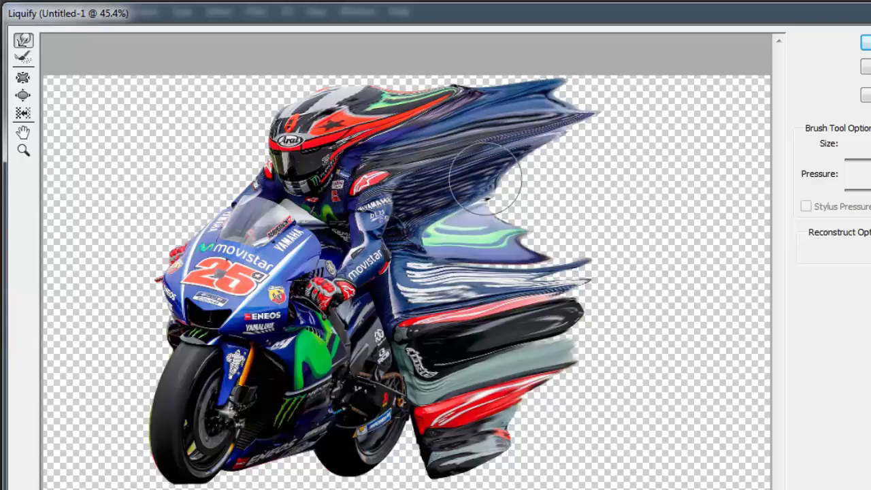
pyautogui.moveTo(485, 179); pyautogui.dragTo(635, 161)
pyautogui.moveTo(488, 214); pyautogui.dragTo(625, 194)
pyautogui.moveTo(389, 61)
pyautogui.mouseDown()
pyautogui.moveTo(451, 74)
pyautogui.moveTo(641, 75)
pyautogui.mouseUp()
# Step: Extend the upper and green mid-back streaks toward the right edge
pyautogui.moveTo(530, 155); pyautogui.dragTo(679, 132)
pyautogui.moveTo(585, 95); pyautogui.dragTo(676, 62)
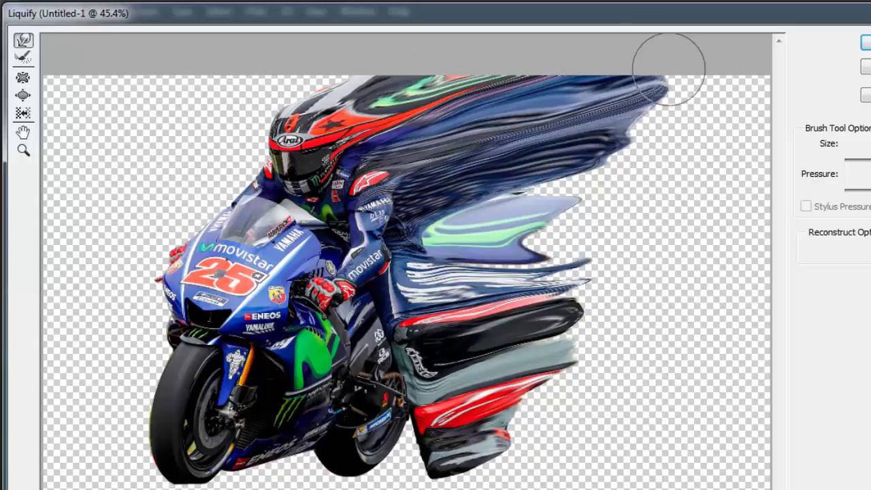
pyautogui.moveTo(504, 192); pyautogui.dragTo(673, 196)
pyautogui.moveTo(582, 184); pyautogui.dragTo(694, 112)
pyautogui.moveTo(507, 245); pyautogui.dragTo(666, 194)
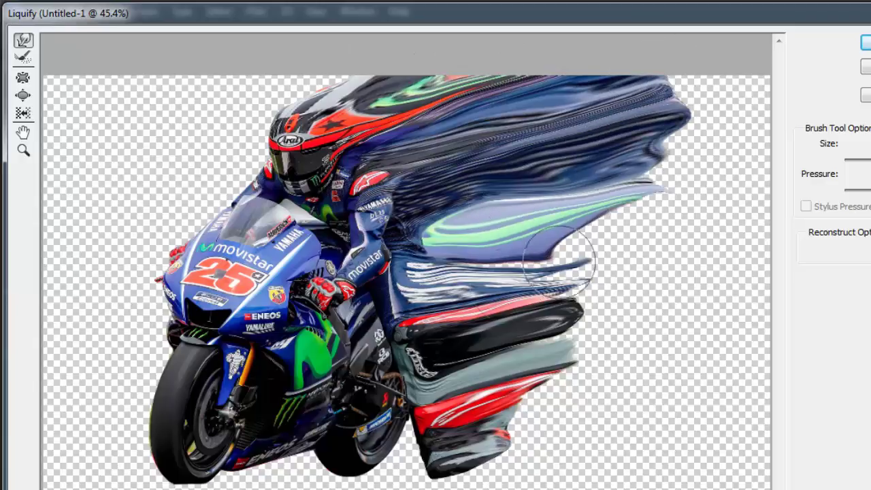
pyautogui.moveTo(524, 268)
pyautogui.mouseDown()
pyautogui.moveTo(636, 240)
pyautogui.moveTo(660, 194)
pyautogui.mouseUp()
pyautogui.moveTo(493, 310); pyautogui.dragTo(606, 301)
# Step: Curl the red and black boot streak and push the shoulder and helmet up-right
pyautogui.moveTo(367, 439); pyautogui.dragTo(445, 428)
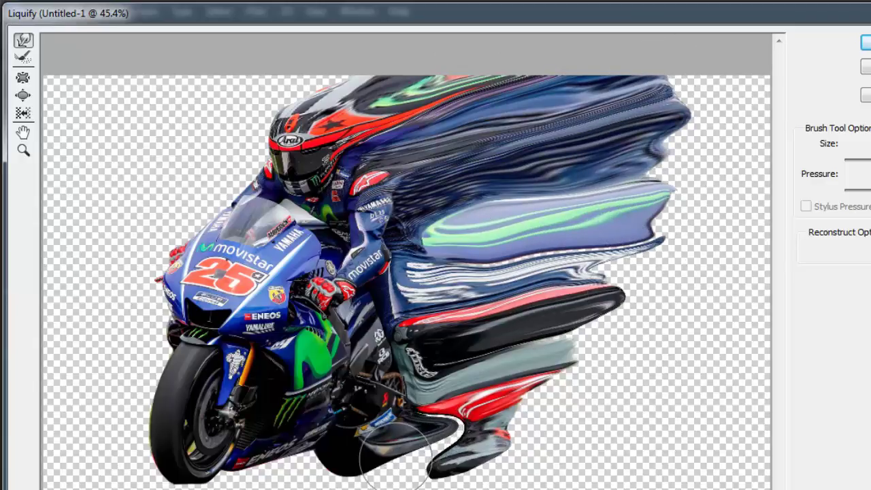
pyautogui.moveTo(381, 463)
pyautogui.mouseDown()
pyautogui.moveTo(459, 427)
pyautogui.moveTo(422, 453)
pyautogui.moveTo(463, 476)
pyautogui.mouseUp()
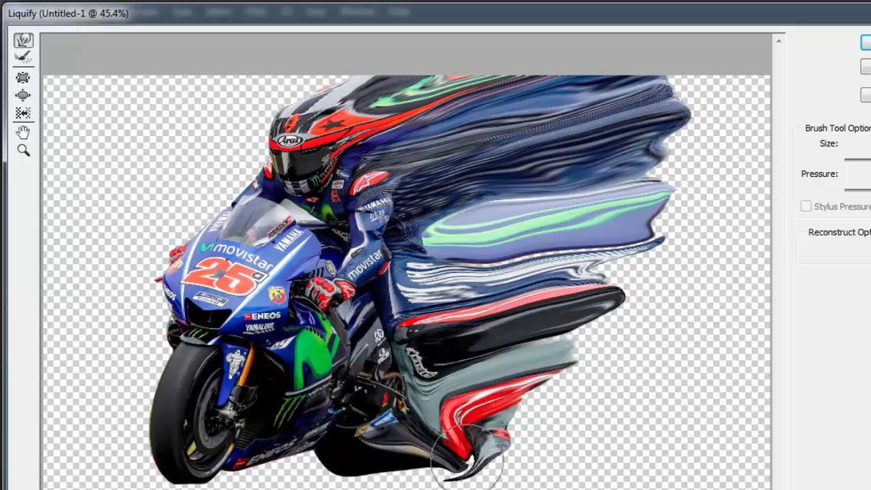
pyautogui.moveTo(469, 422); pyautogui.dragTo(567, 411)
pyautogui.moveTo(551, 272); pyautogui.dragTo(688, 266)
pyautogui.moveTo(380, 220); pyautogui.dragTo(474, 184)
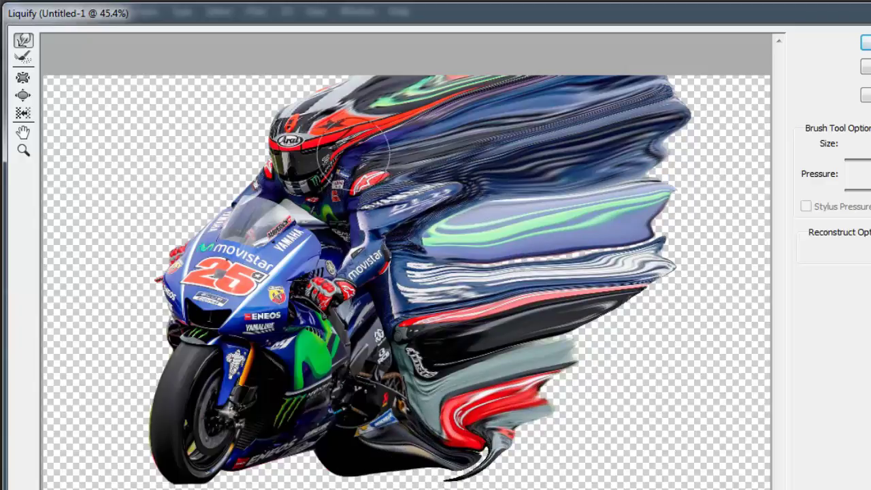
pyautogui.moveTo(353, 154); pyautogui.dragTo(422, 114)
pyautogui.moveTo(483, 451); pyautogui.dragTo(520, 445)
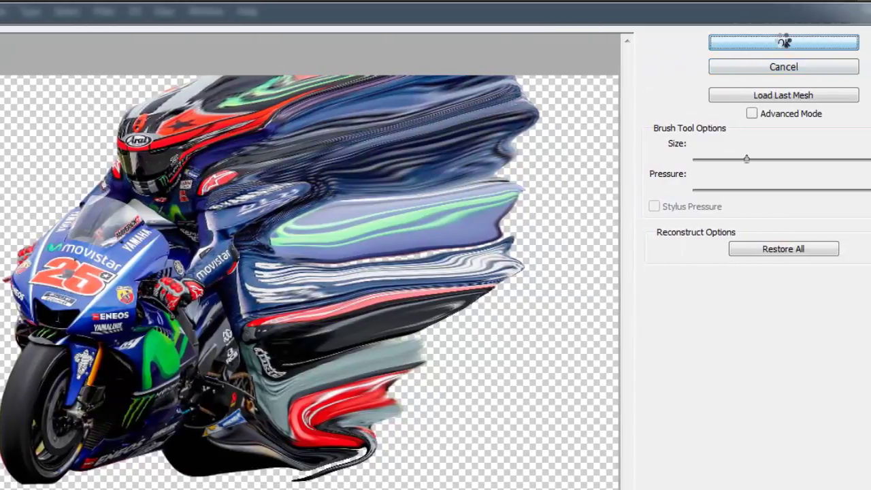
# Step: Apply the Liquify warp and reselect the linquify layer beneath original
pyautogui.click(783, 44)
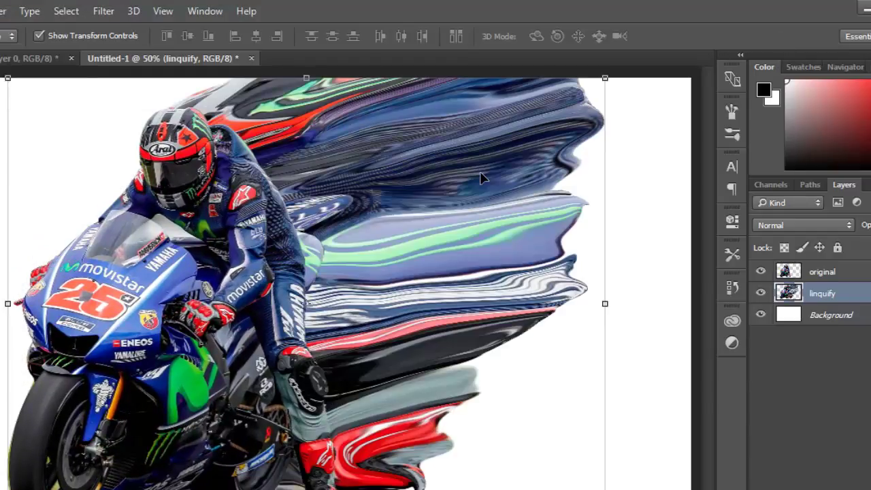
pyautogui.click(816, 276)
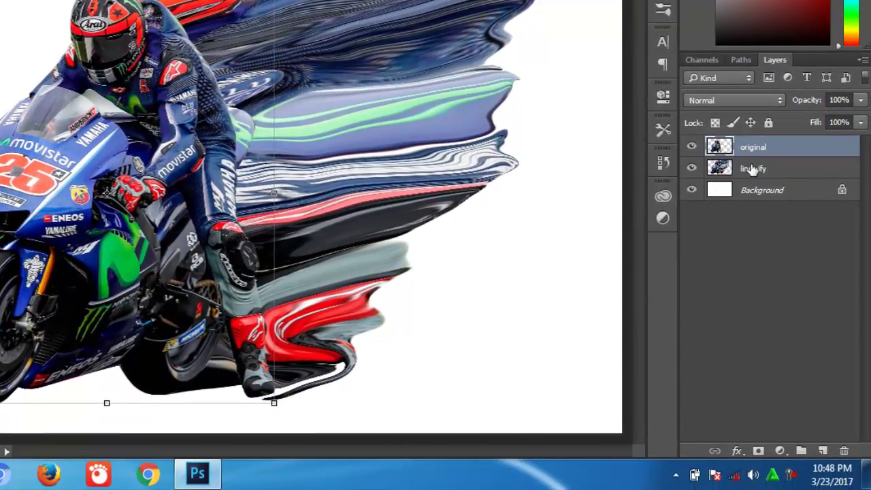
pyautogui.click(753, 169)
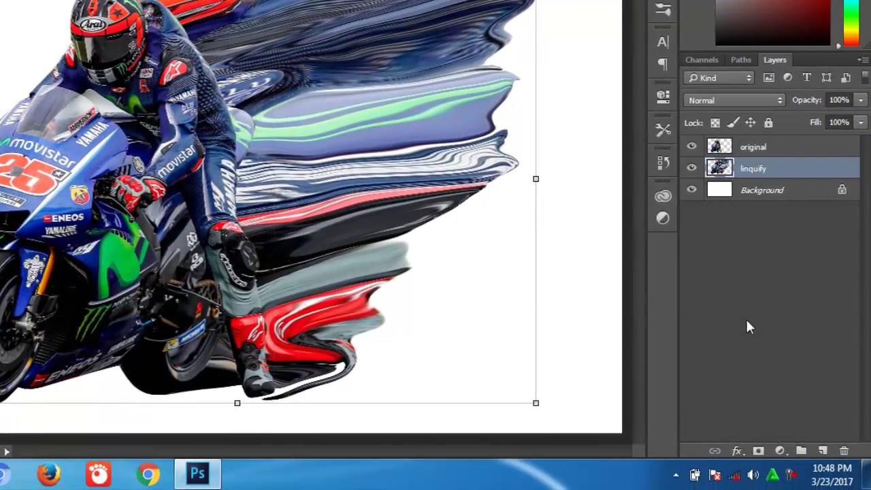
# Step: Add a mask to linquify inverted to black, then add a white mask to original
pyautogui.click(758, 451)
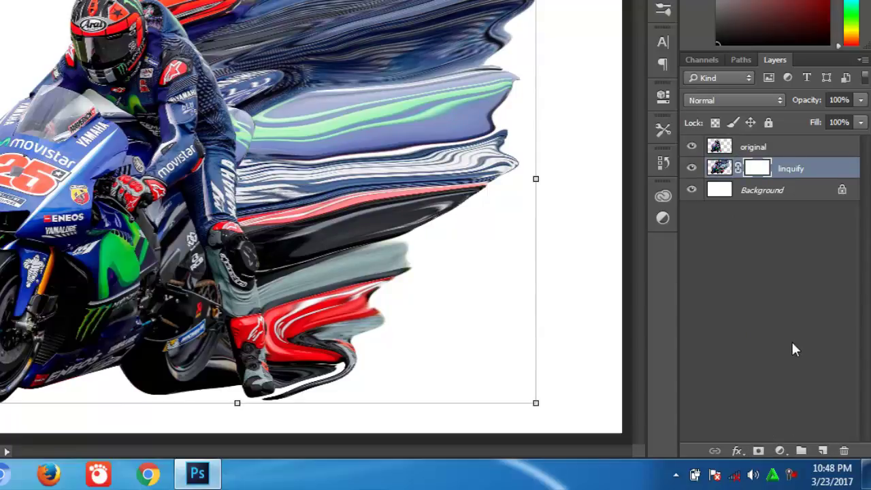
pyautogui.hotkey('ctrl', 'i')
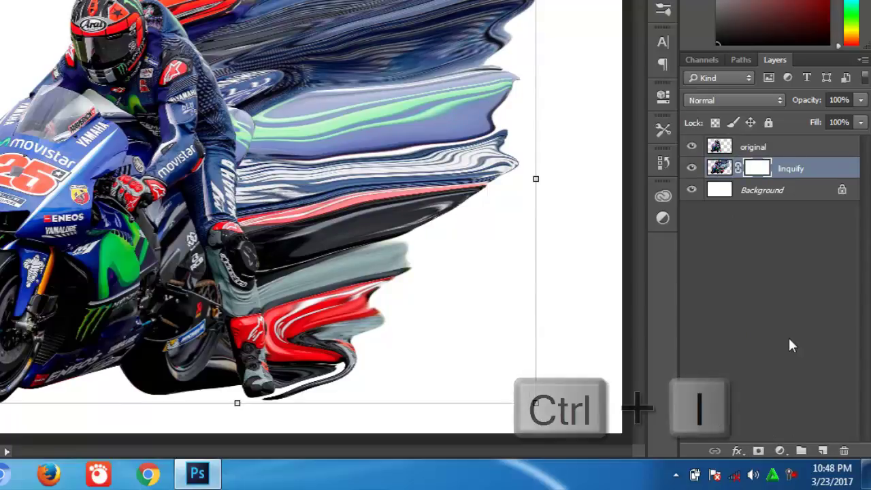
pyautogui.click(759, 153)
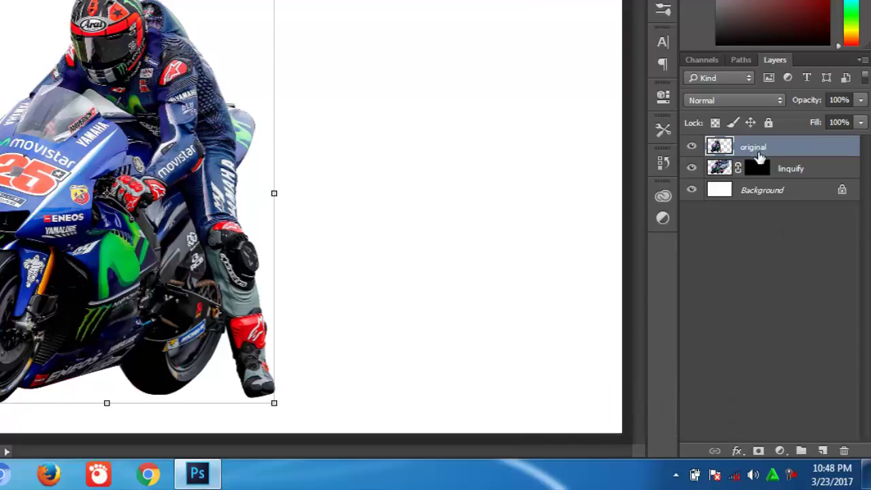
pyautogui.click(757, 451)
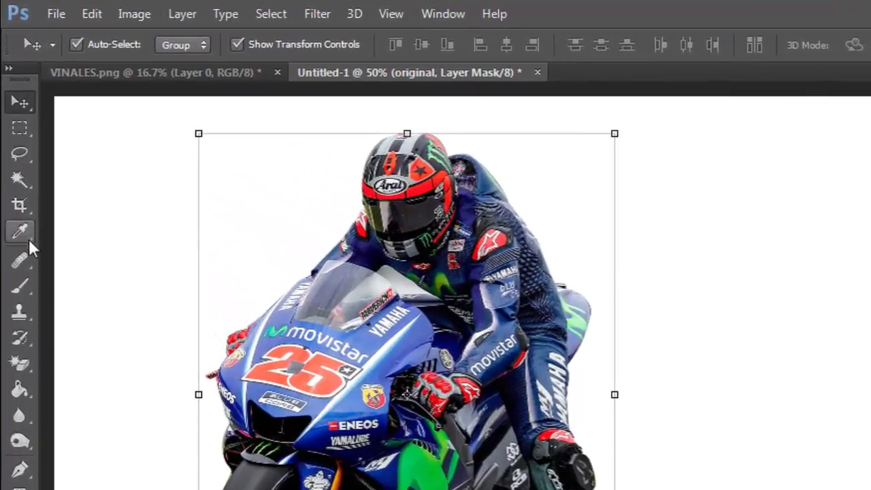
# Step: Pick the Brush tool with the 44 px filled triangle tip and show its detailed settings
pyautogui.click(22, 289)
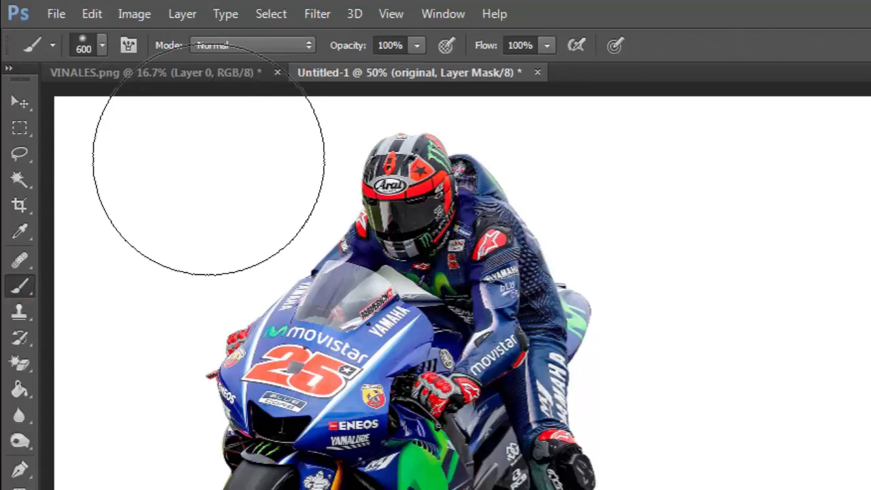
pyautogui.click(104, 44)
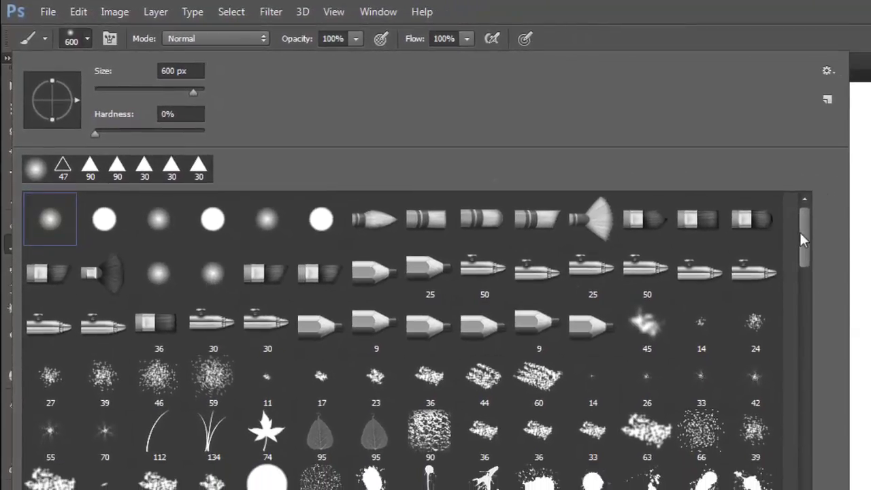
pyautogui.moveTo(802, 236); pyautogui.dragTo(805, 438)
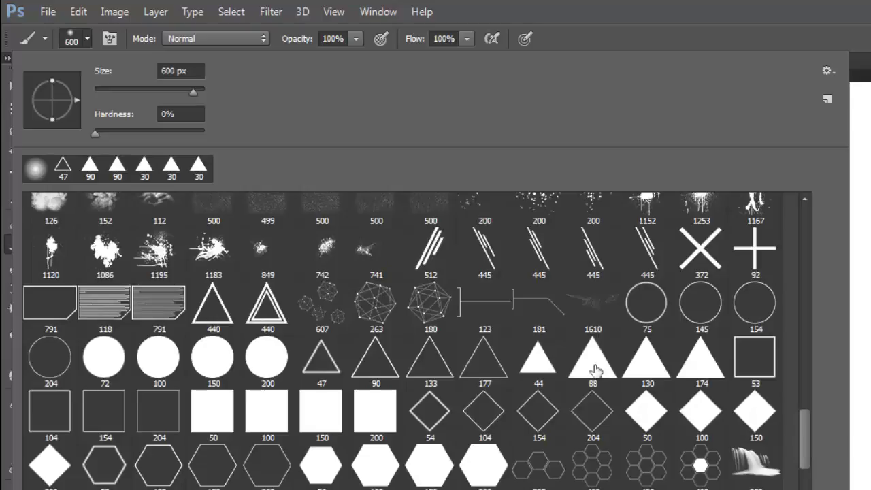
pyautogui.click(537, 371)
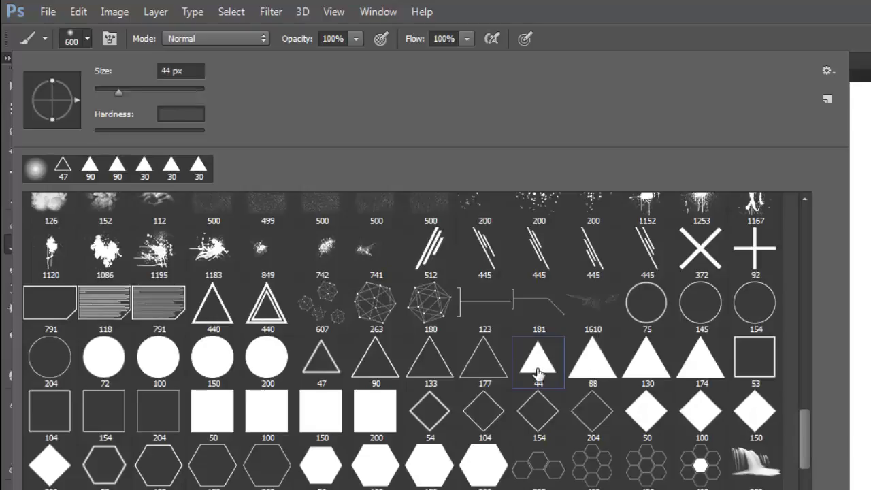
pyautogui.press('Return')
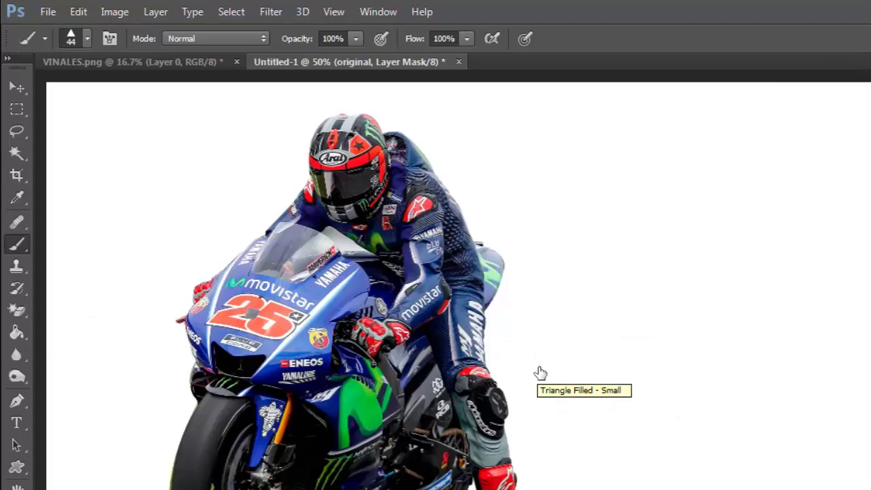
pyautogui.click(109, 39)
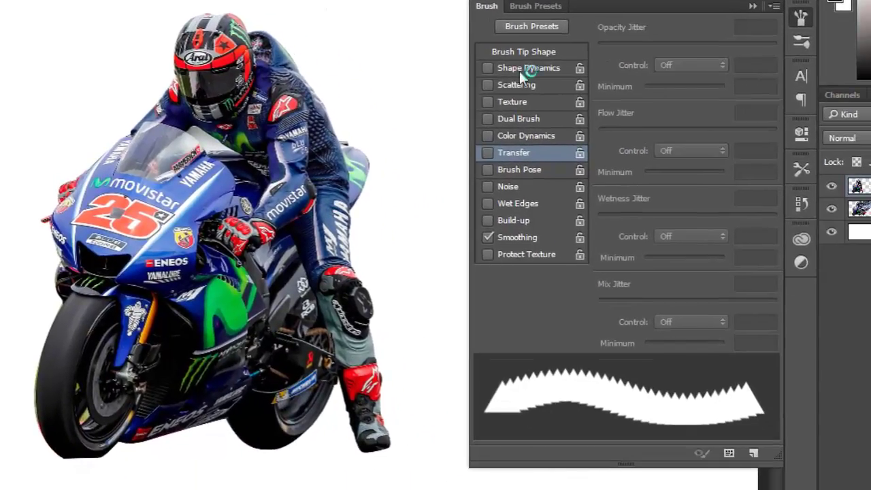
# Step: Enable Shape Dynamics with 95% size and 20% angle jitter, plus high Scattering
pyautogui.click(523, 67)
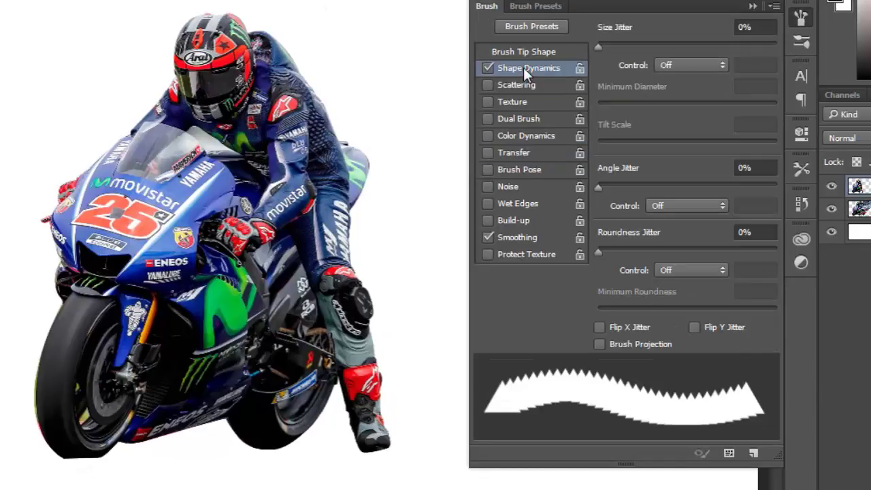
pyautogui.moveTo(599, 42); pyautogui.dragTo(767, 47)
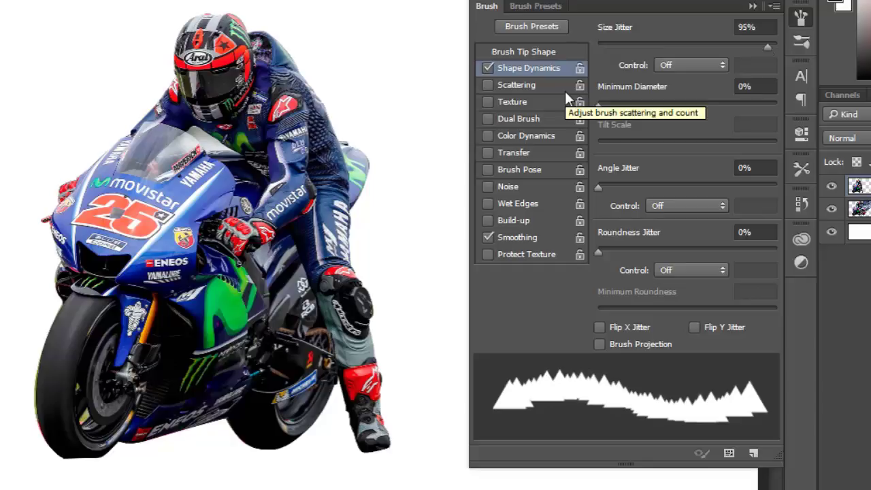
pyautogui.moveTo(599, 187); pyautogui.dragTo(632, 183)
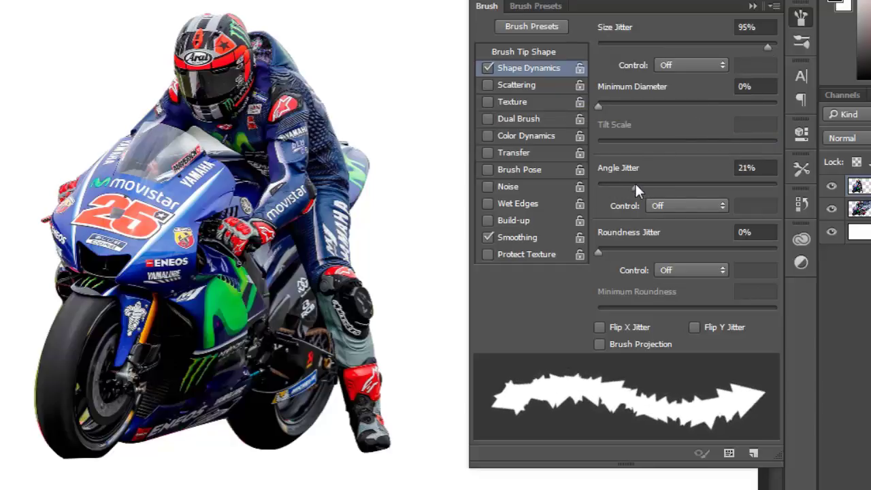
pyautogui.click(519, 86)
pyautogui.moveTo(619, 47)
pyautogui.mouseDown()
pyautogui.moveTo(682, 37)
pyautogui.moveTo(784, 44)
pyautogui.mouseUp()
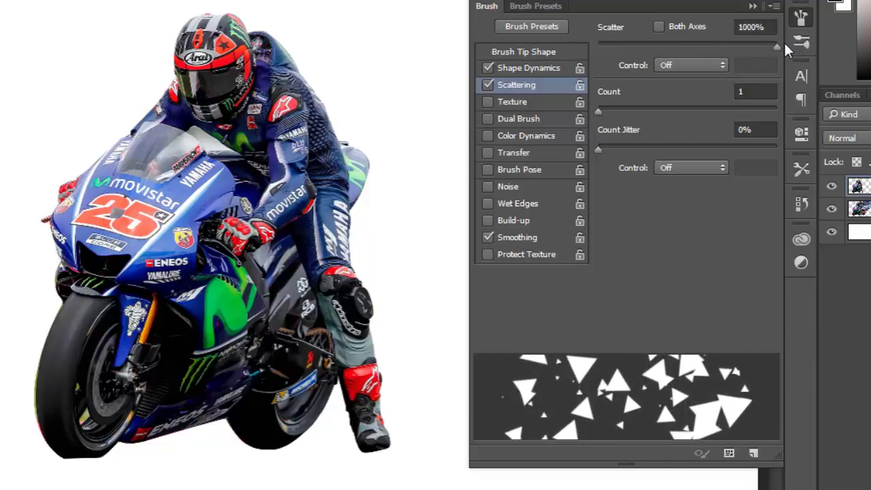
# Step: Turn on Texture and Transfer with about 18% Flow Jitter, then close the Brush panel
pyautogui.click(517, 102)
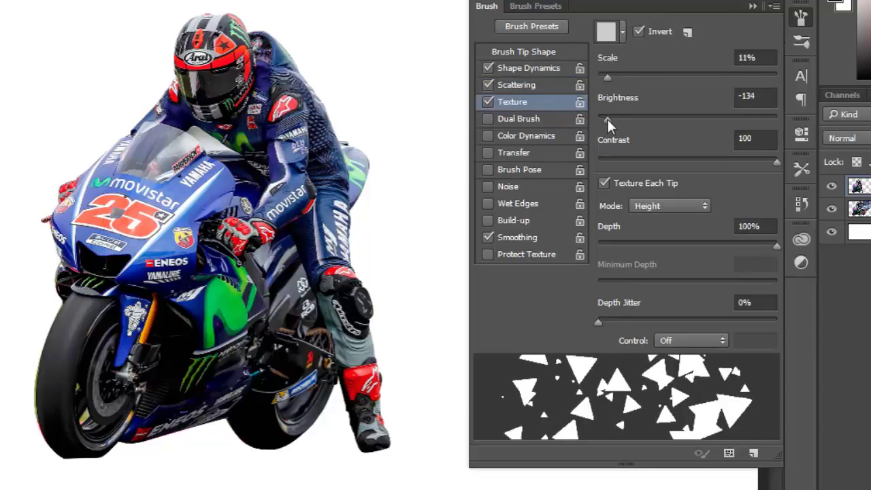
pyautogui.click(519, 150)
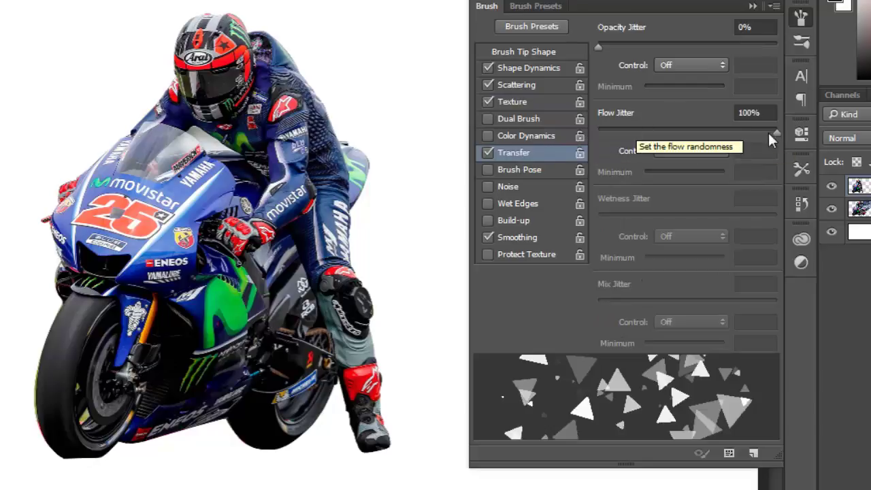
pyautogui.moveTo(767, 130); pyautogui.dragTo(630, 131)
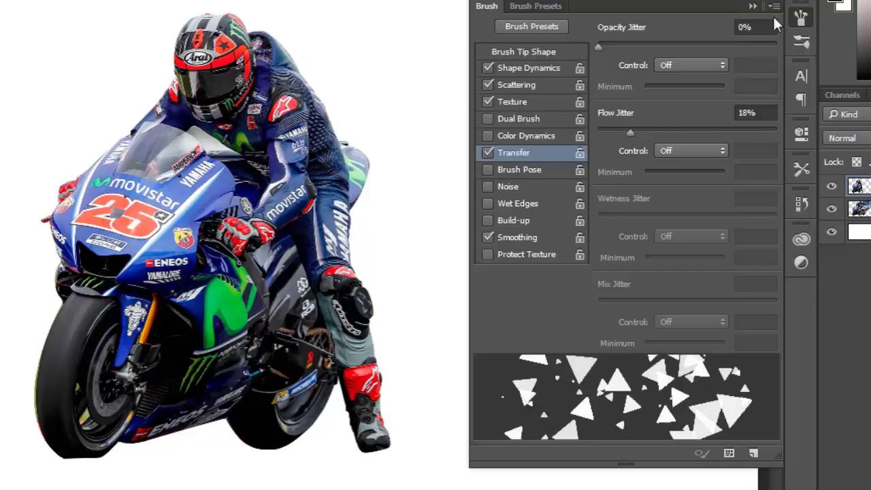
pyautogui.click(752, 7)
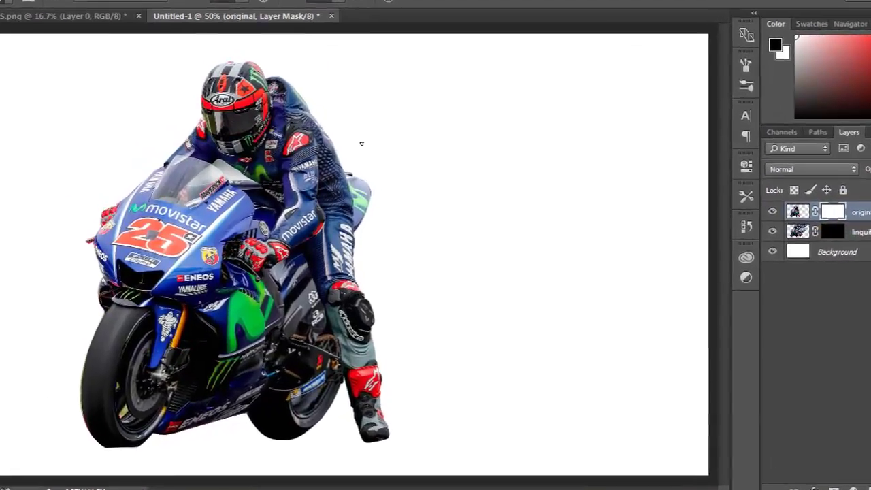
# Step: With a larger brush, cut triangle gaps into the rider's back and rear tyre bottom on the original mask
pyautogui.press(']')
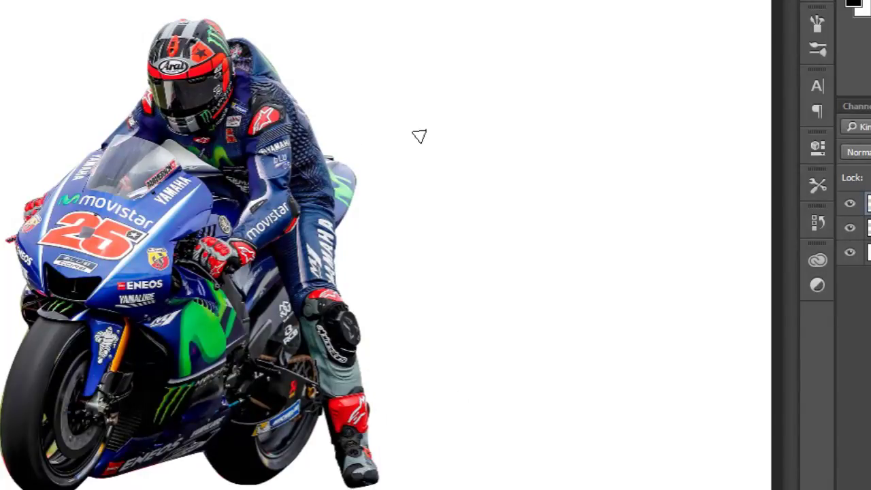
pyautogui.moveTo(280, 39); pyautogui.dragTo(248, 71)
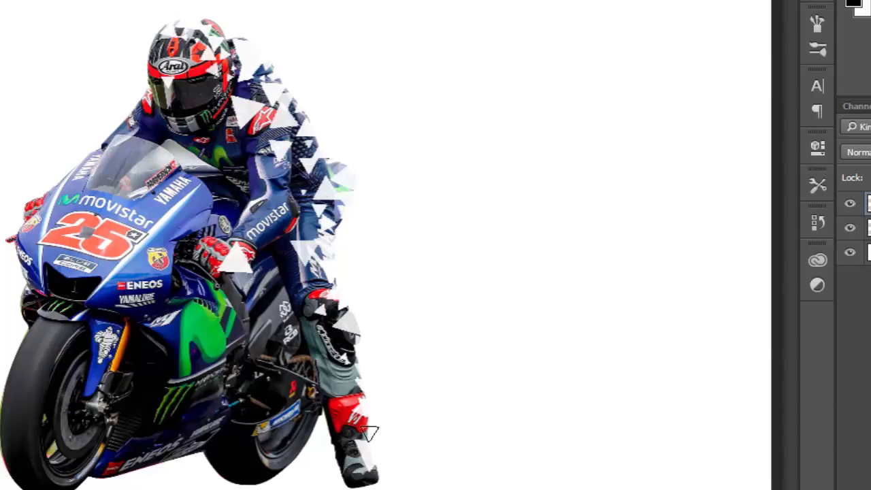
pyautogui.click(248, 77)
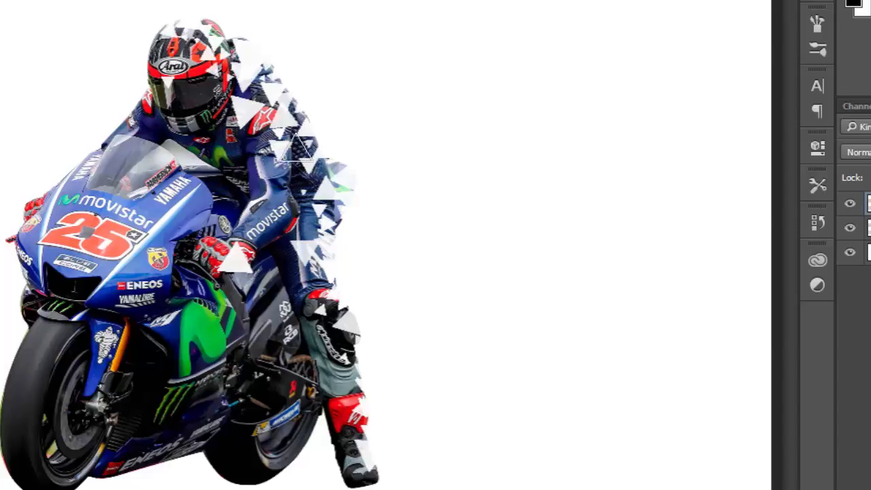
pyautogui.moveTo(308, 154); pyautogui.dragTo(325, 184)
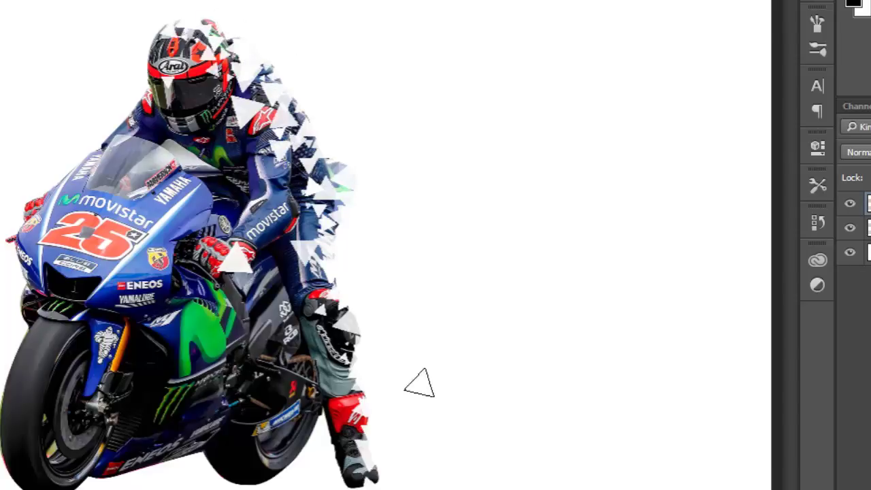
pyautogui.moveTo(313, 432); pyautogui.dragTo(311, 447)
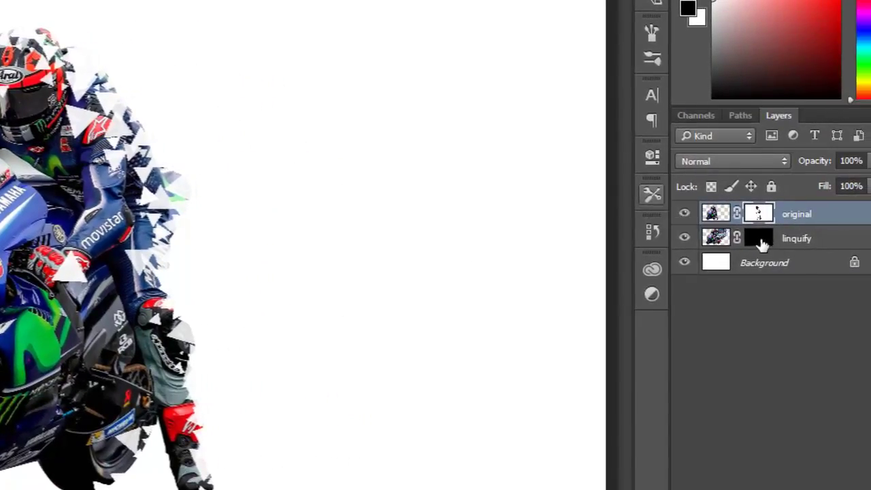
pyautogui.click(760, 240)
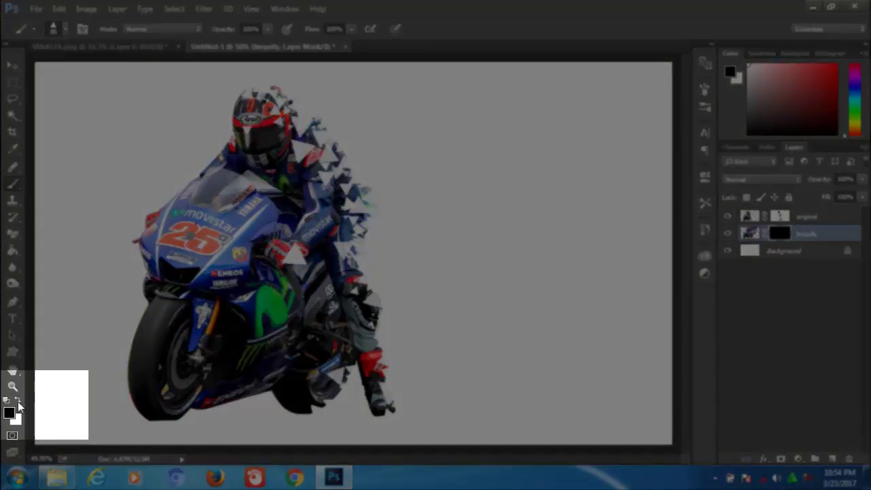
# Step: Paint white on the linquify mask to reveal triangle fragments right of the rider
pyautogui.click(18, 402)
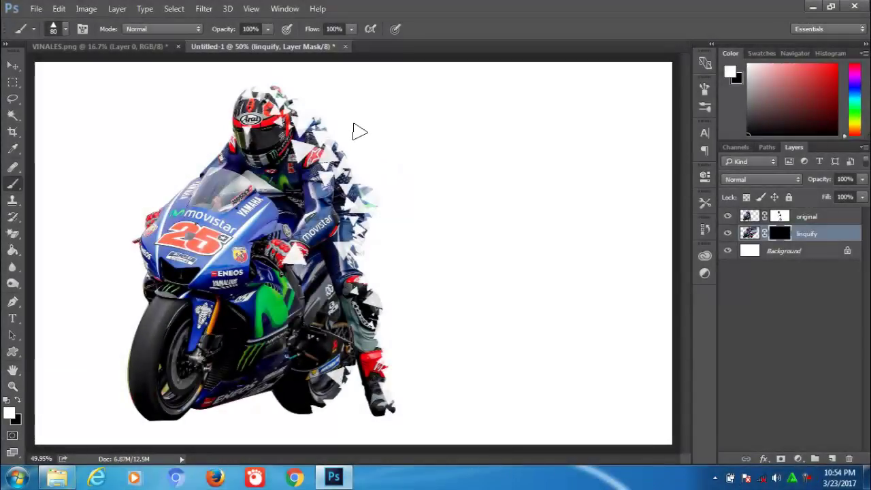
pyautogui.click(387, 165)
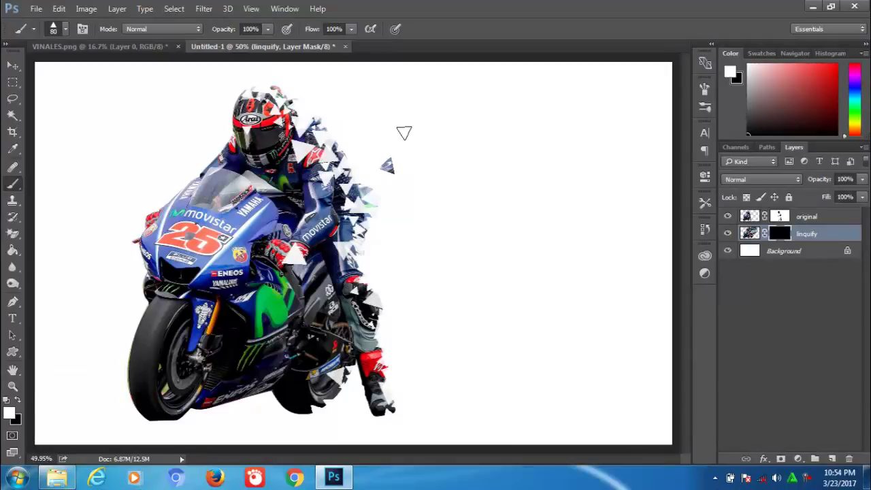
pyautogui.click(408, 129)
pyautogui.click(376, 104)
pyautogui.click(338, 87)
pyautogui.click(386, 225)
pyautogui.click(434, 166)
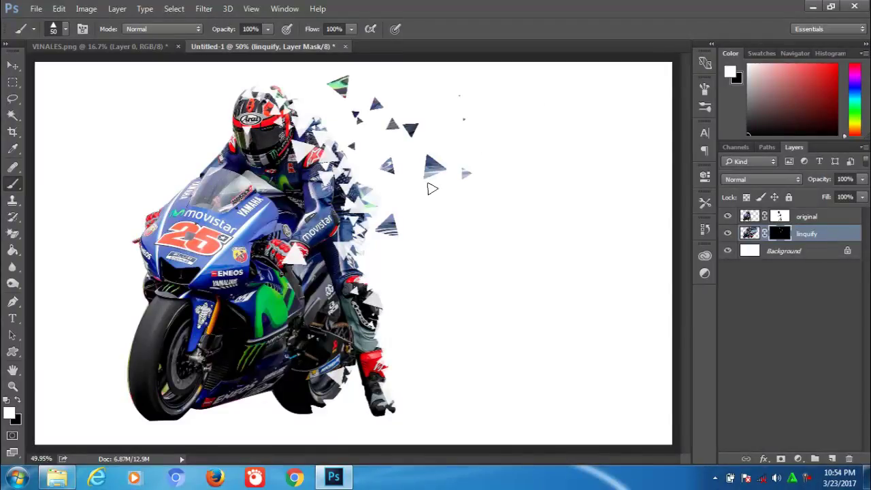
# Step: Add more flying triangle fragments further right and above and behind the helmet
pyautogui.click(500, 174)
pyautogui.click(465, 125)
pyautogui.click(438, 116)
pyautogui.click(415, 151)
pyautogui.click(396, 146)
pyautogui.click(480, 212)
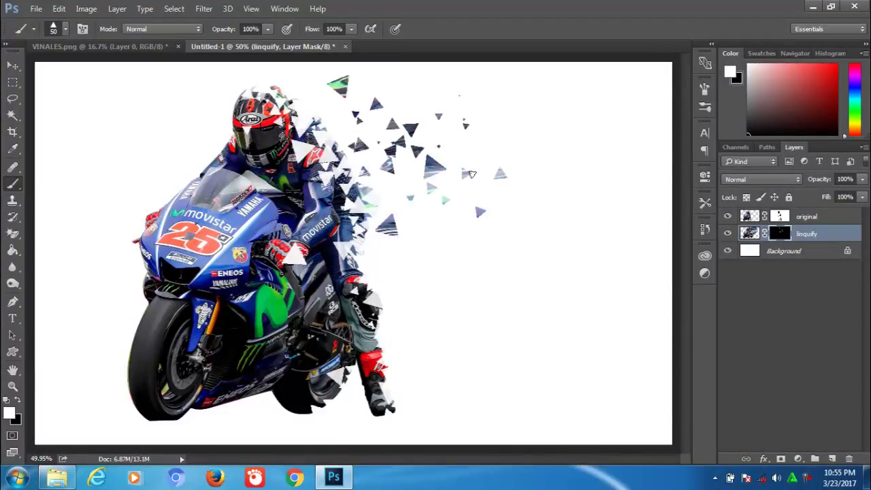
pyautogui.click(299, 86)
pyautogui.click(340, 102)
pyautogui.click(364, 90)
pyautogui.click(416, 92)
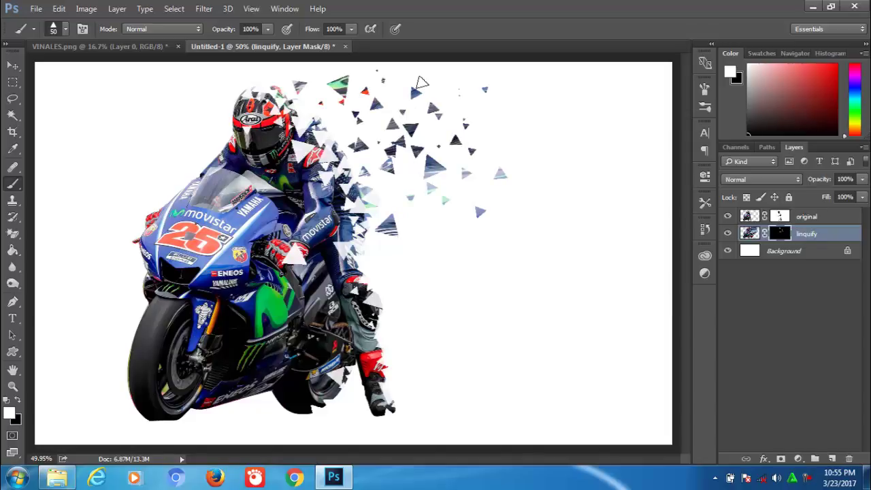
# Step: Scatter small shards behind the upper body, a large one below the knee, and extend toward the top right
pyautogui.moveTo(425, 126)
pyautogui.mouseDown()
pyautogui.moveTo(496, 136)
pyautogui.moveTo(404, 202)
pyautogui.mouseUp()
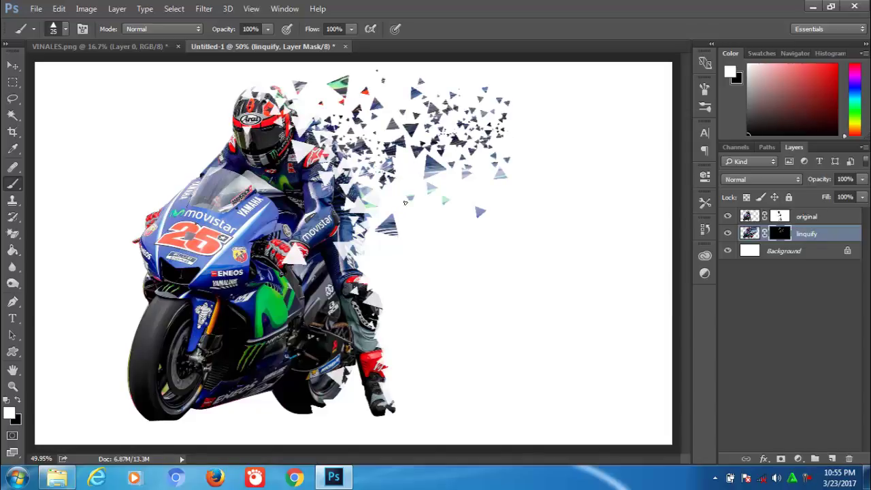
pyautogui.moveTo(372, 254); pyautogui.dragTo(387, 197)
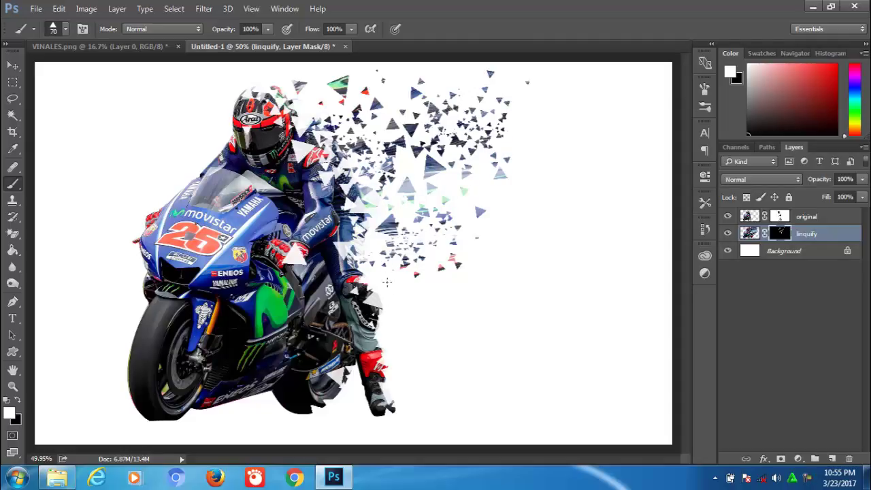
pyautogui.click(397, 303)
pyautogui.click(318, 86)
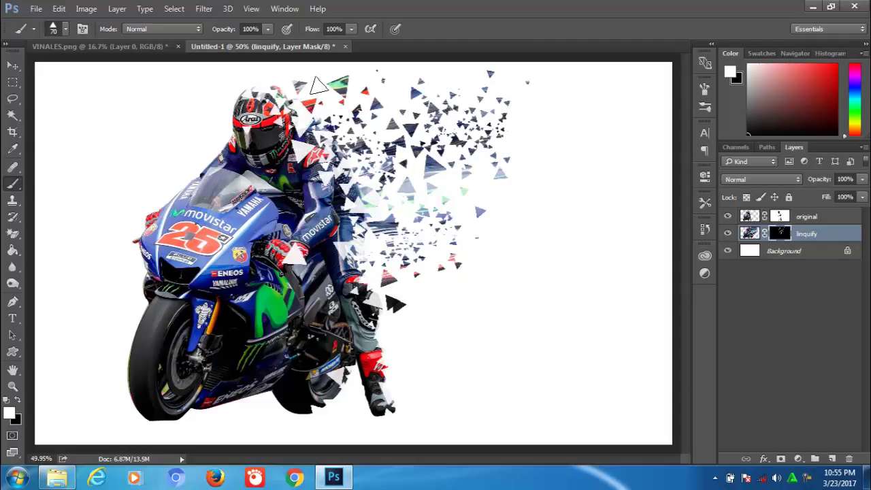
pyautogui.click(394, 91)
pyautogui.click(379, 127)
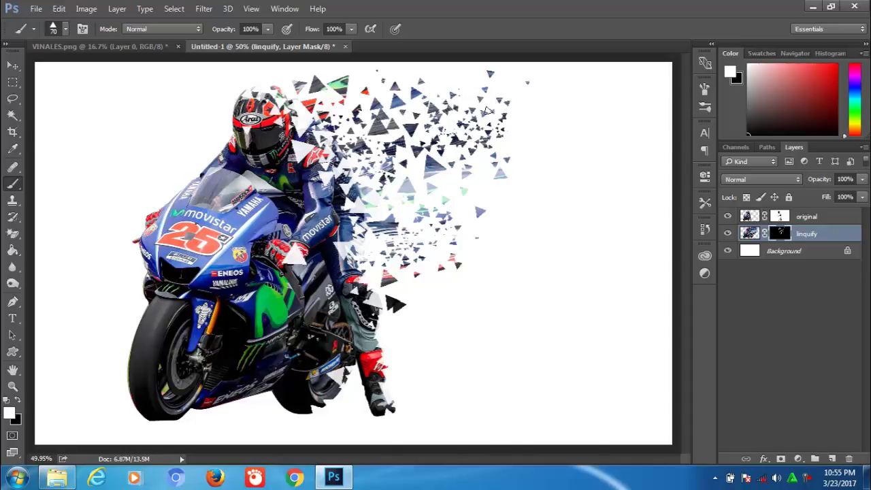
pyautogui.click(463, 102)
pyautogui.click(404, 115)
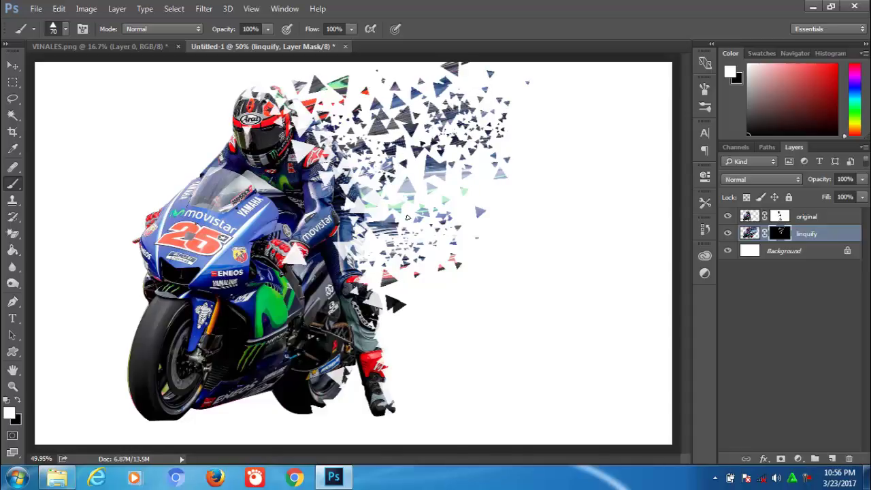
pyautogui.click(469, 202)
# Step: Fill the lower trail with shards behind the boot and between the knee and boot
pyautogui.click(398, 318)
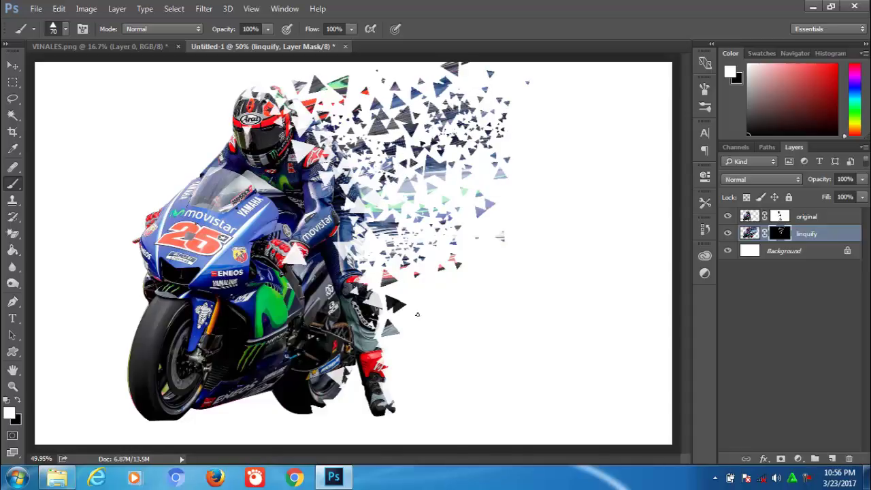
pyautogui.click(401, 345)
pyautogui.click(393, 375)
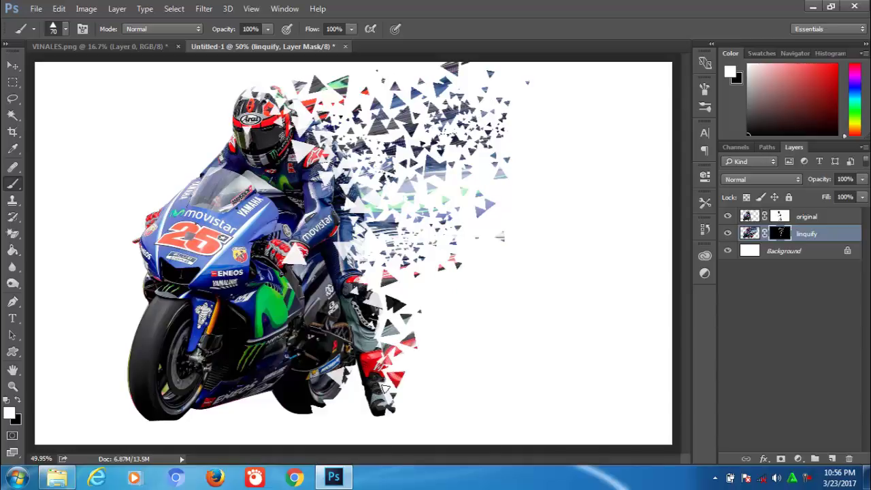
pyautogui.click(430, 311)
pyautogui.click(414, 297)
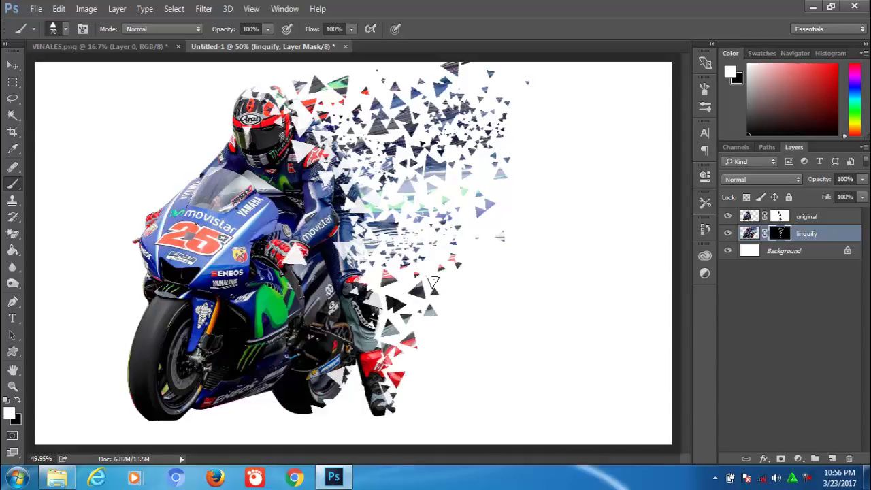
pyautogui.click(400, 289)
pyautogui.click(372, 273)
pyautogui.click(425, 201)
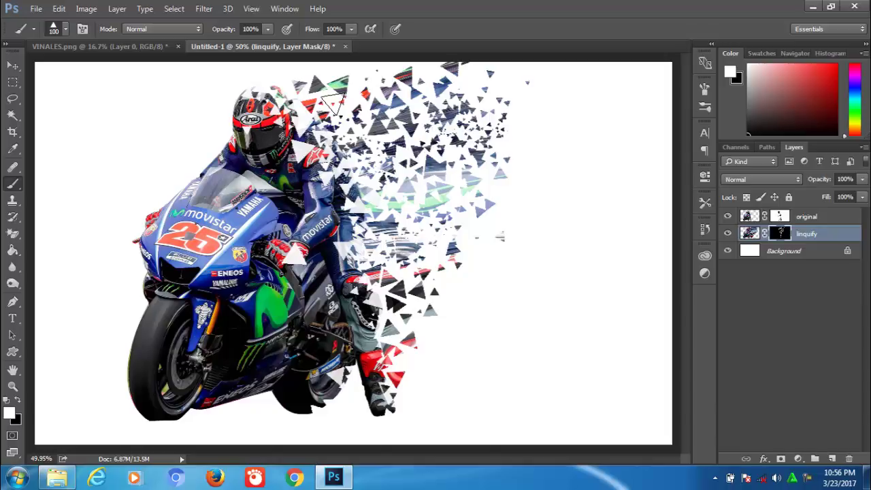
# Step: Replace a stray shard near the boot with one in the trail and one at its upper-right tip
pyautogui.click(409, 357)
pyautogui.hotkey('ctrl', 'z')
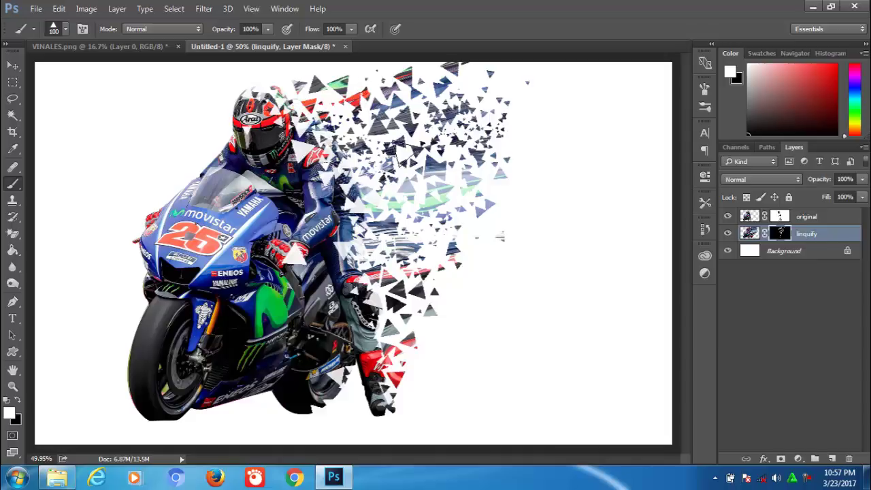
pyautogui.click(433, 241)
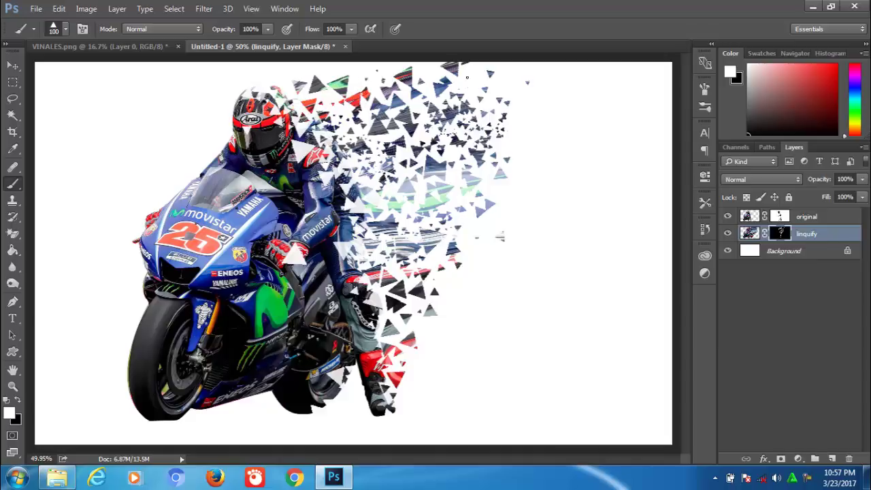
pyautogui.click(531, 81)
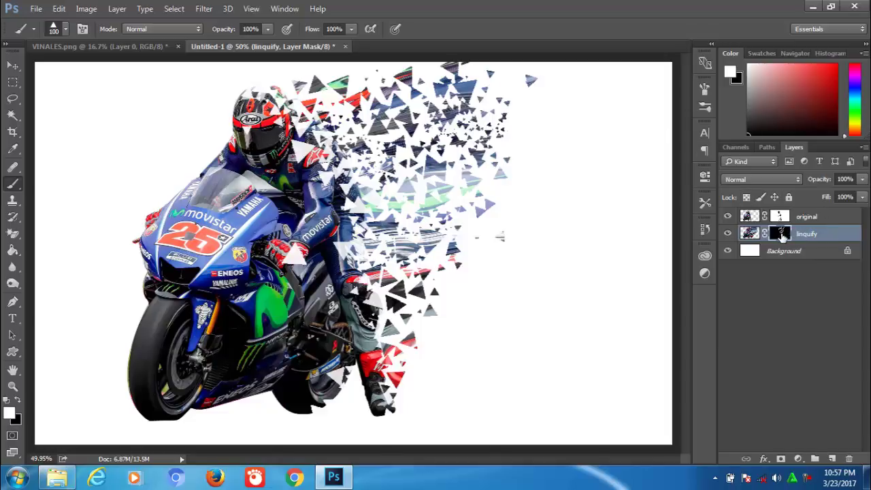
# Step: Switch to the original layer's mask with white paint and a 60 px brush
pyautogui.click(19, 400)
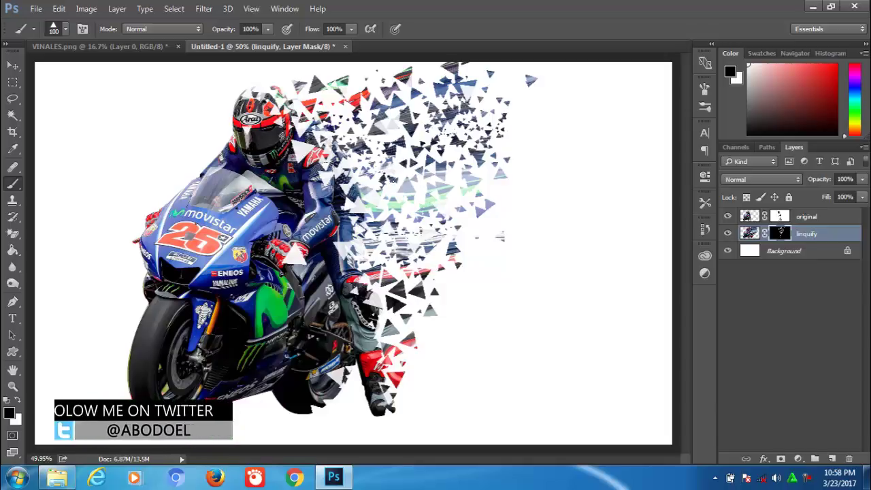
pyautogui.click(780, 217)
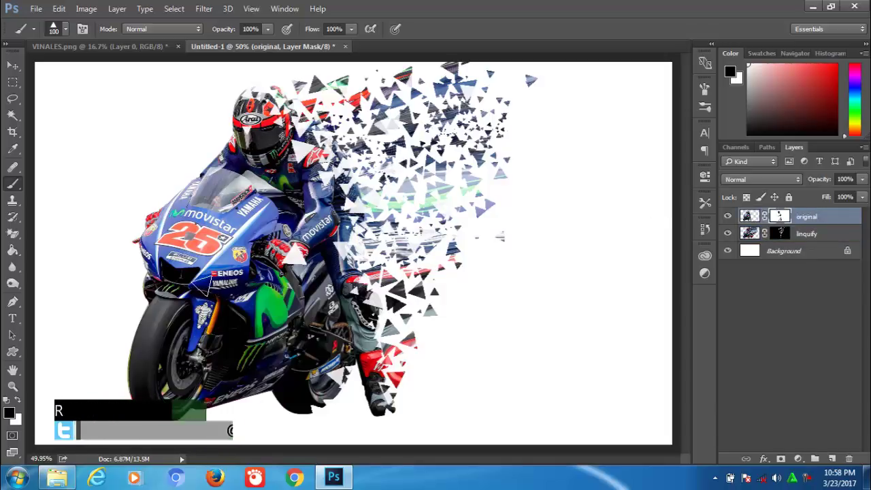
pyautogui.press('x')
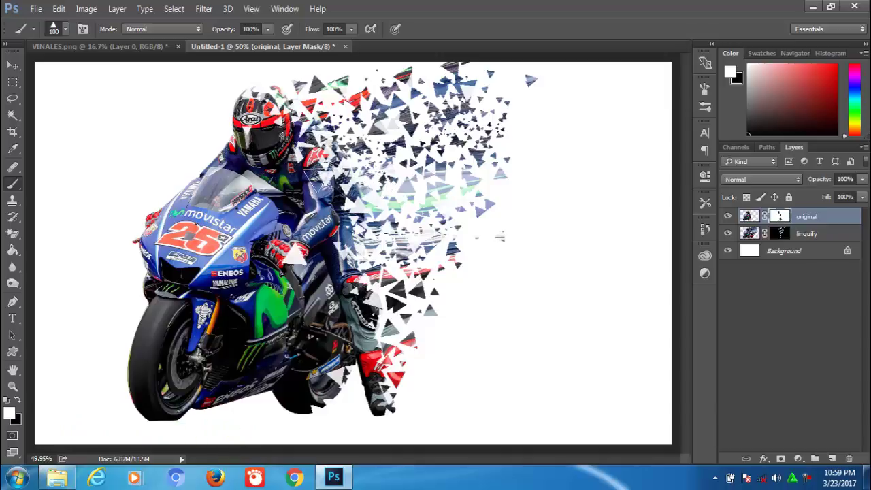
pyautogui.press('[')
pyautogui.press('[')
pyautogui.press('[')
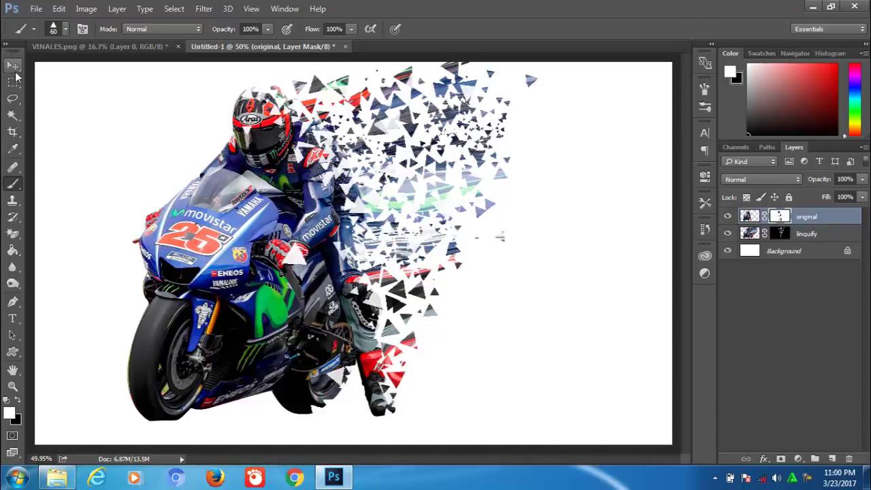
pyautogui.click(12, 64)
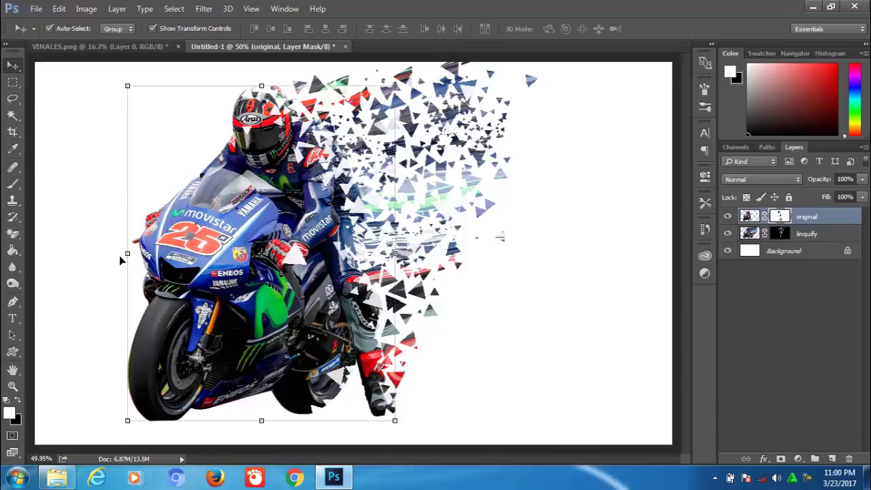
pyautogui.click(12, 184)
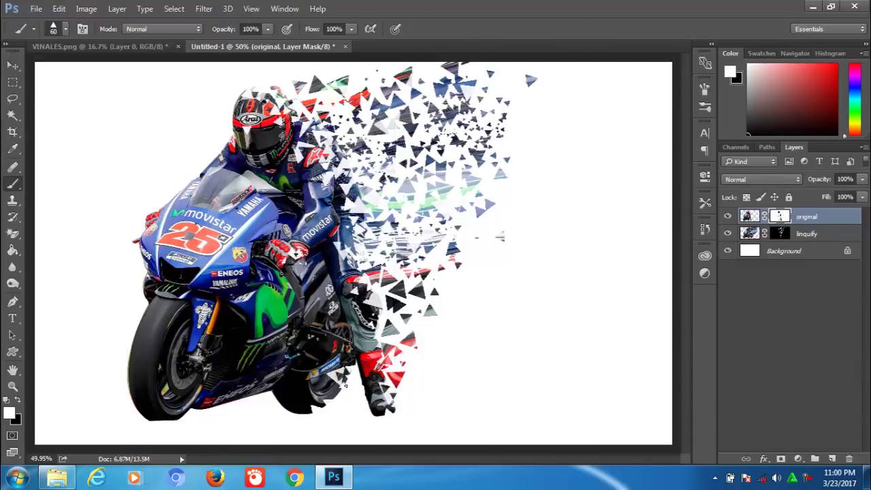
# Step: Alternate between the linquify and original masks, toggling black and white paint to refine shards near the boot
pyautogui.click(802, 233)
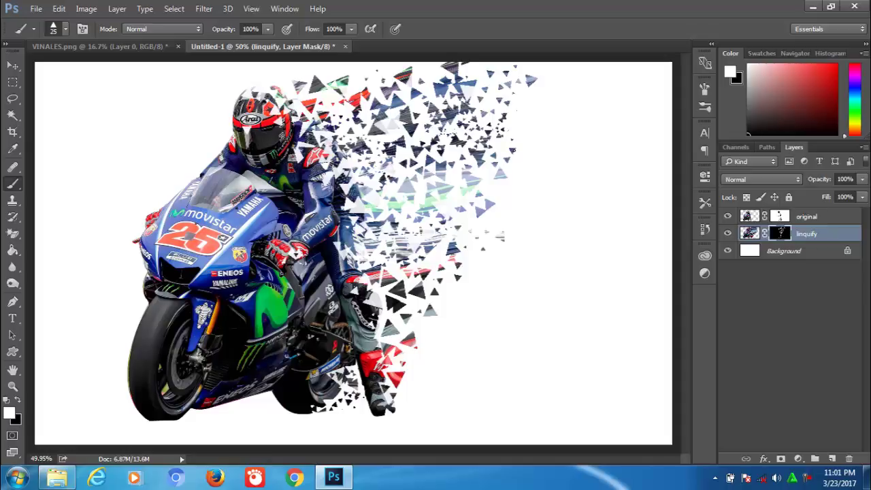
pyautogui.click(801, 216)
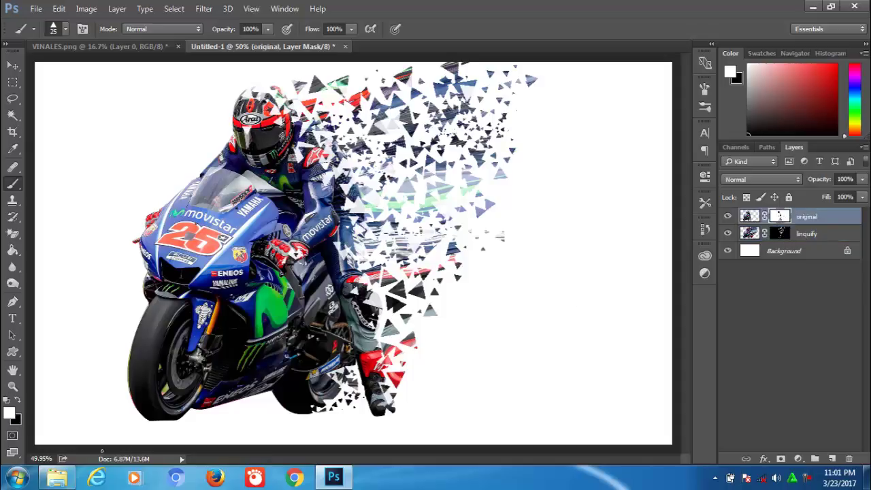
pyautogui.press('x')
pyautogui.click(19, 401)
pyautogui.click(18, 401)
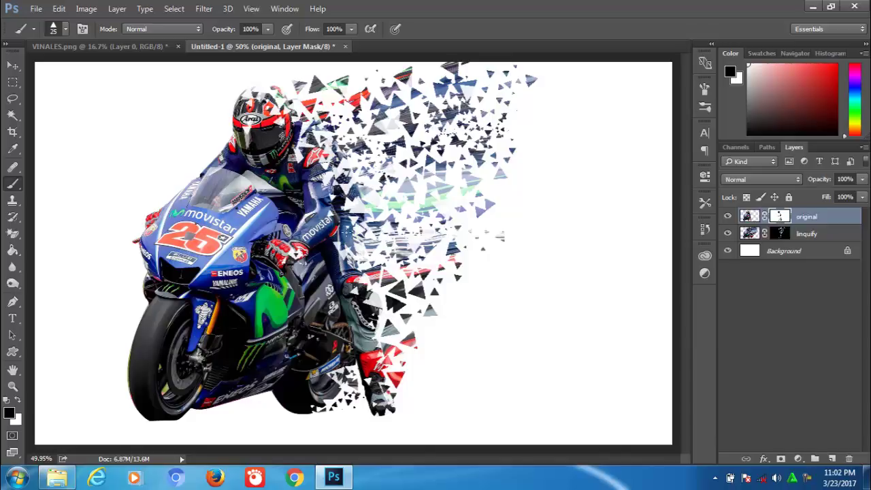
pyautogui.click(781, 233)
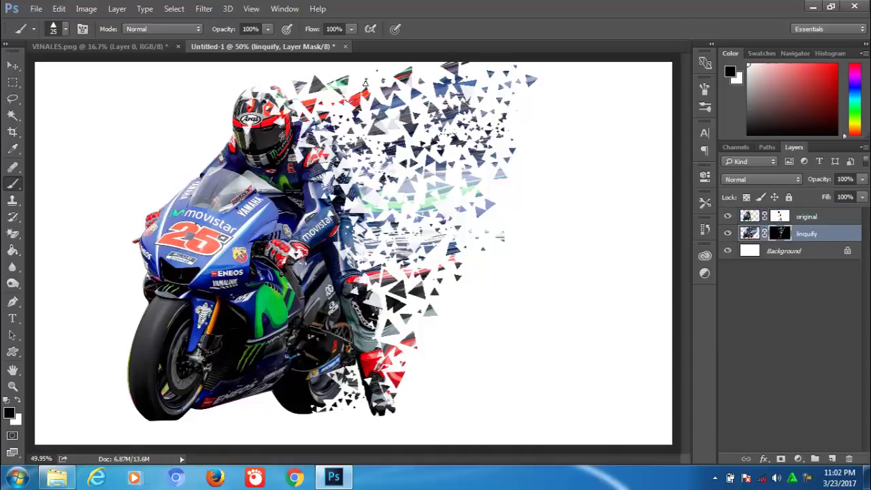
pyautogui.press('x')
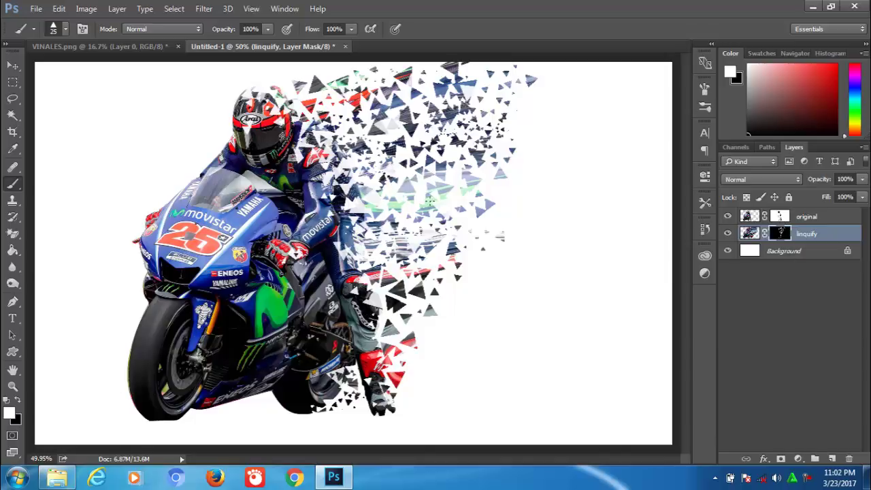
pyautogui.click(6, 398)
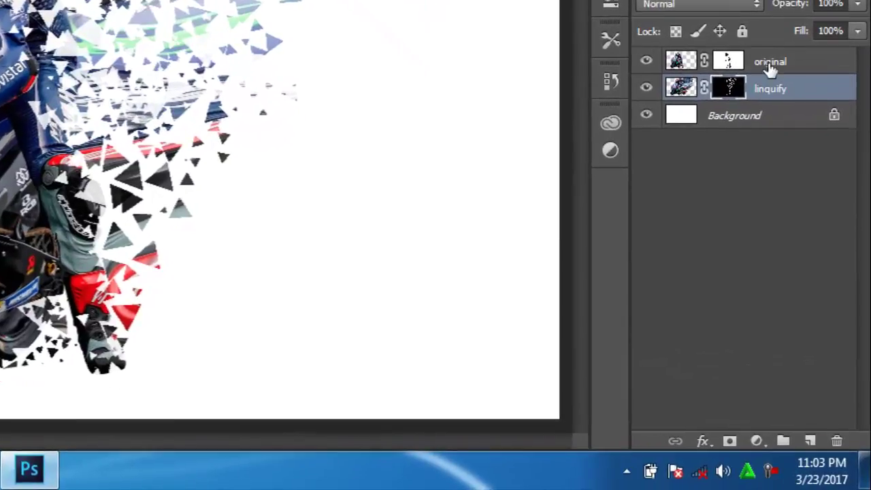
# Step: Add an empty layer above the original layer and choose the 0% hardness soft round brush
pyautogui.click(771, 68)
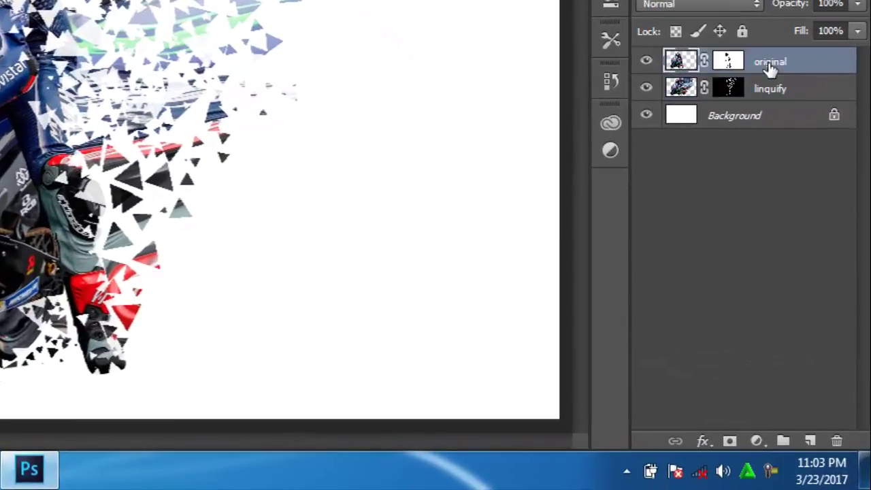
pyautogui.click(810, 440)
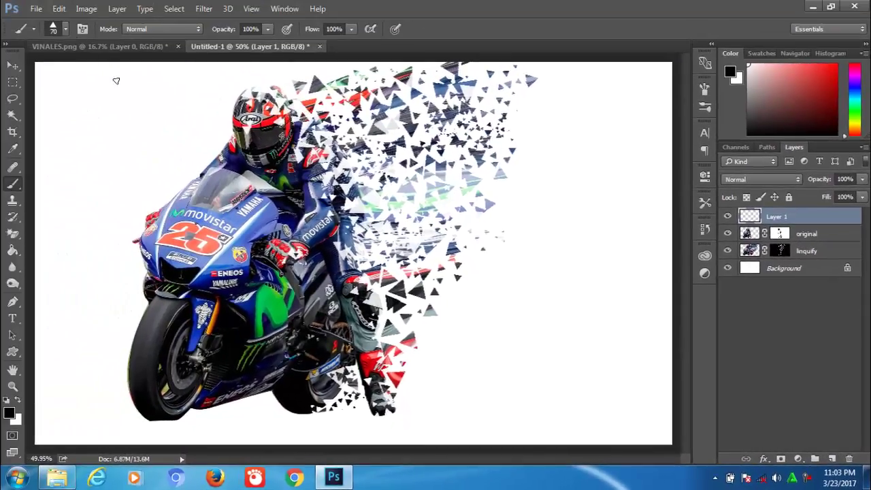
pyautogui.click(66, 31)
pyautogui.moveTo(607, 331); pyautogui.dragTo(608, 169)
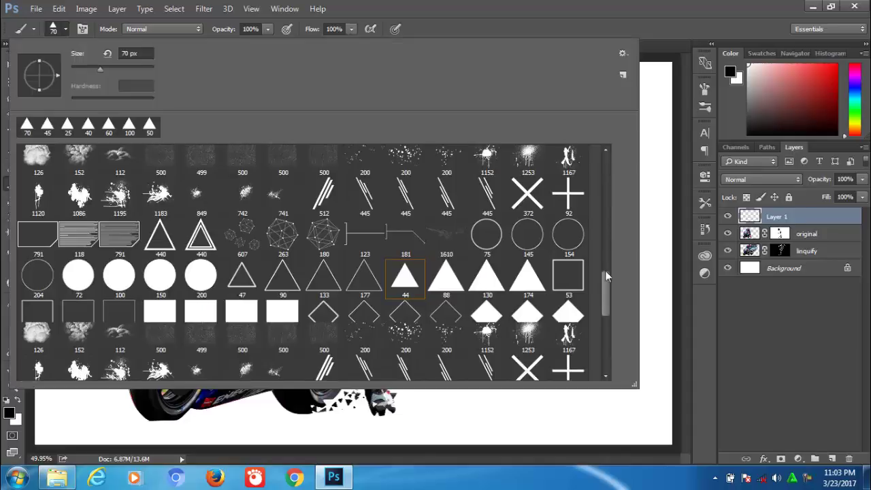
pyautogui.click(606, 223)
pyautogui.click(608, 167)
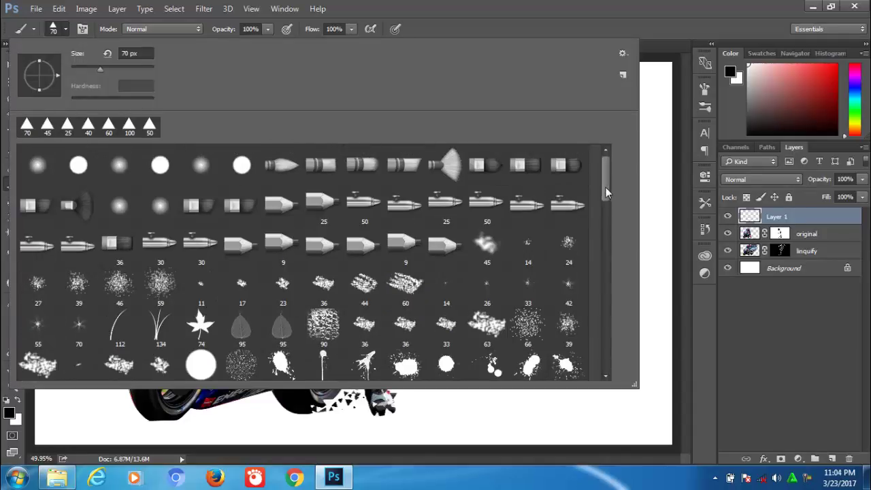
pyautogui.click(36, 168)
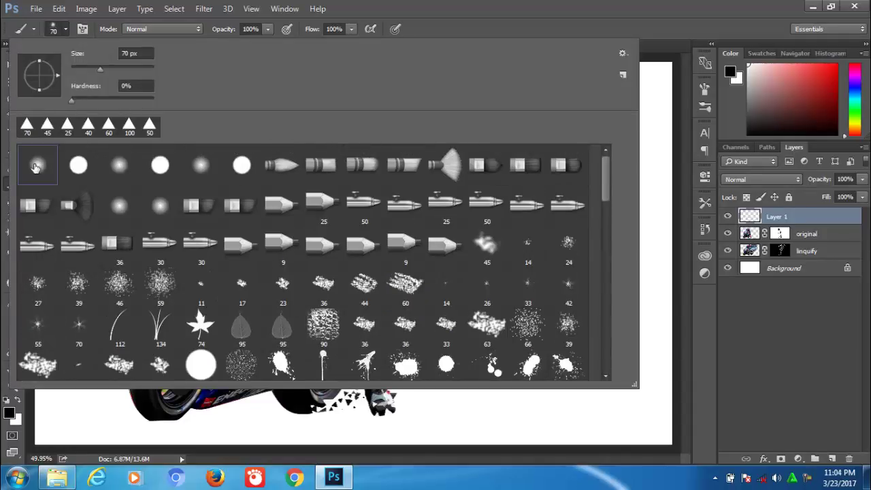
pyautogui.press('Return')
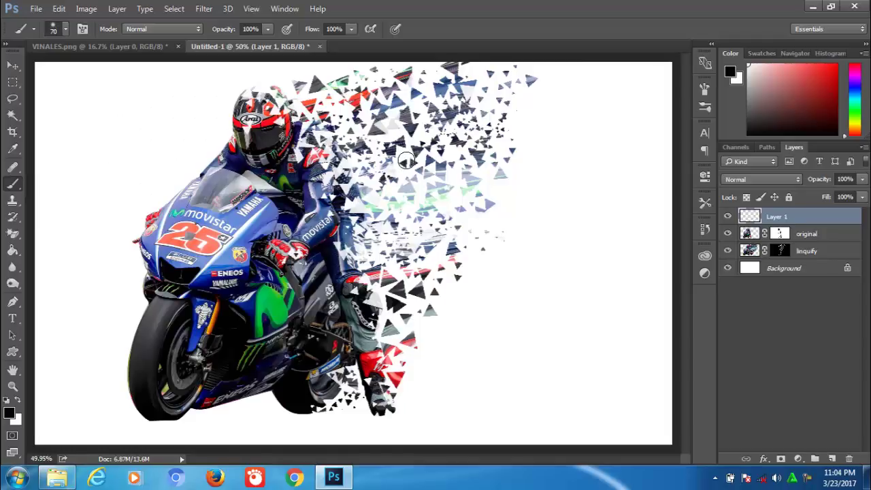
# Step: Set the brush to 500 px and paint a soft bright cyan patch over the upper shards
pyautogui.press(']')
pyautogui.press(']')
pyautogui.press(']')
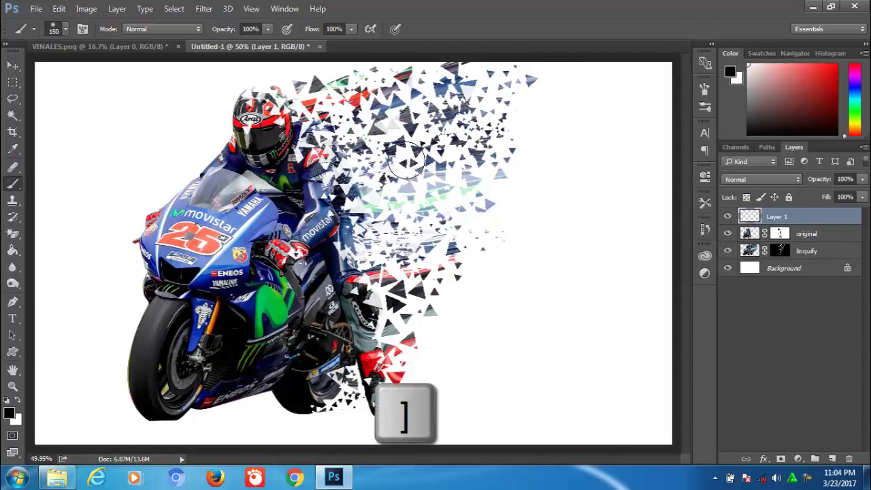
pyautogui.press(']')
pyautogui.press(']')
pyautogui.press(']')
pyautogui.press(']')
pyautogui.press(']')
pyautogui.press(']')
pyautogui.press(']')
pyautogui.press(']')
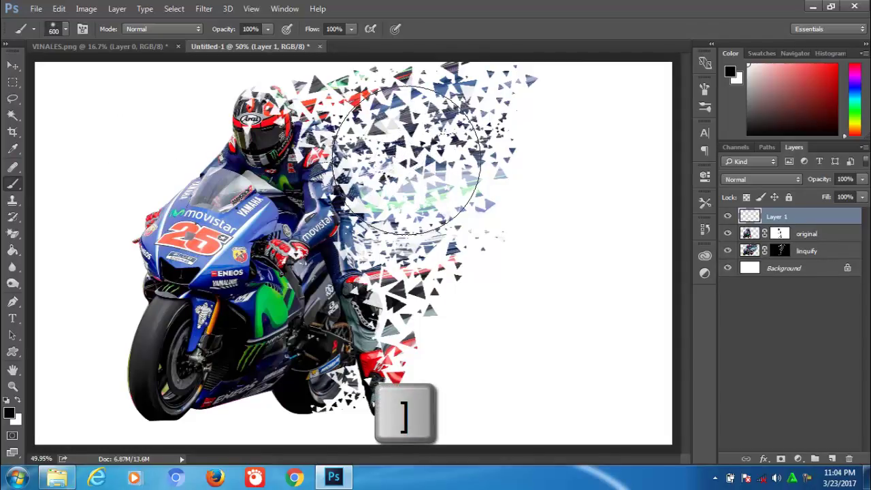
pyautogui.press('[')
pyautogui.press('[')
pyautogui.press('[')
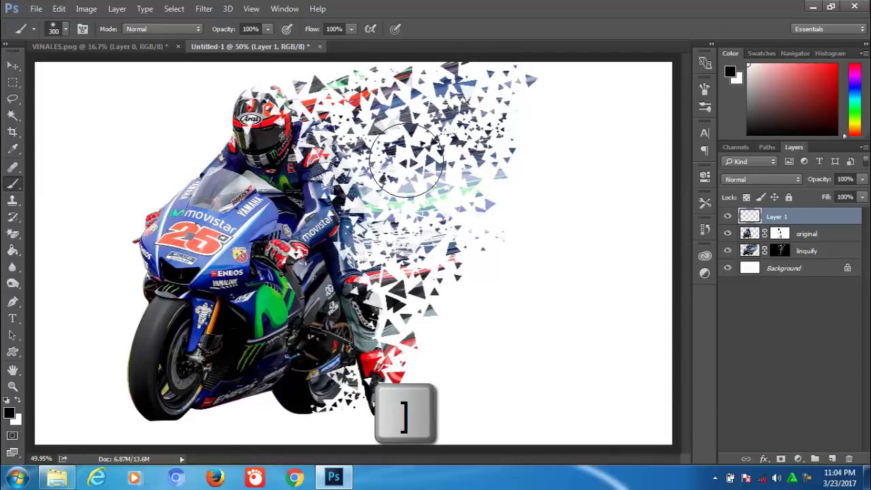
pyautogui.press(']')
pyautogui.press(']')
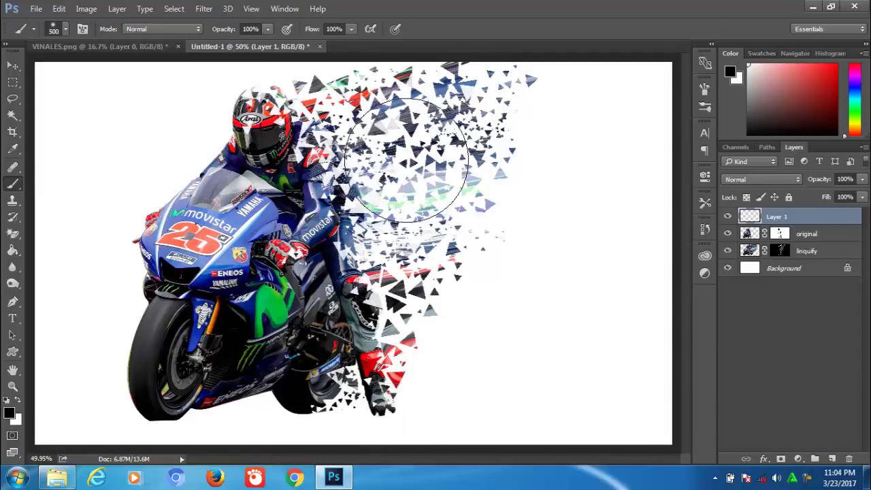
pyautogui.press('alt')
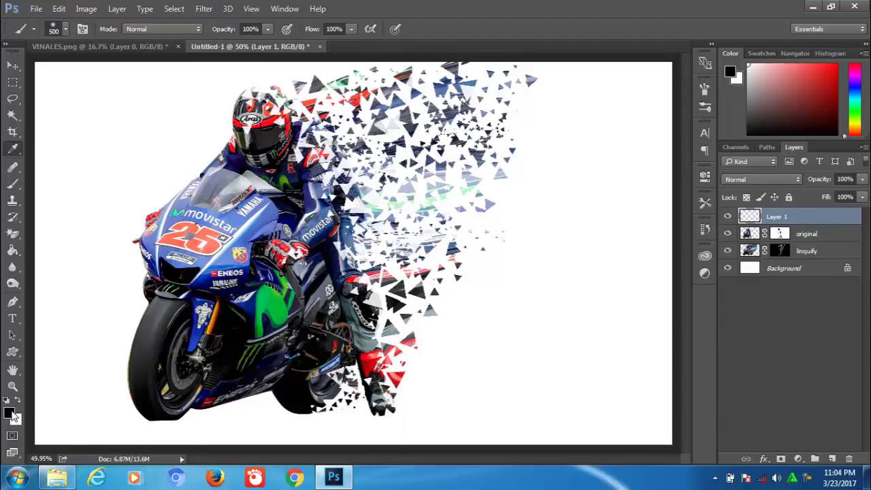
pyautogui.click(11, 413)
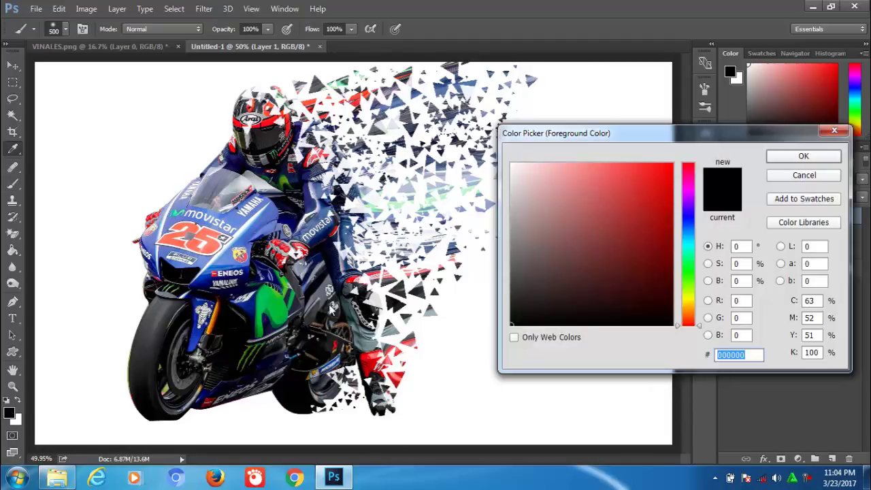
pyautogui.click(688, 243)
pyautogui.click(672, 173)
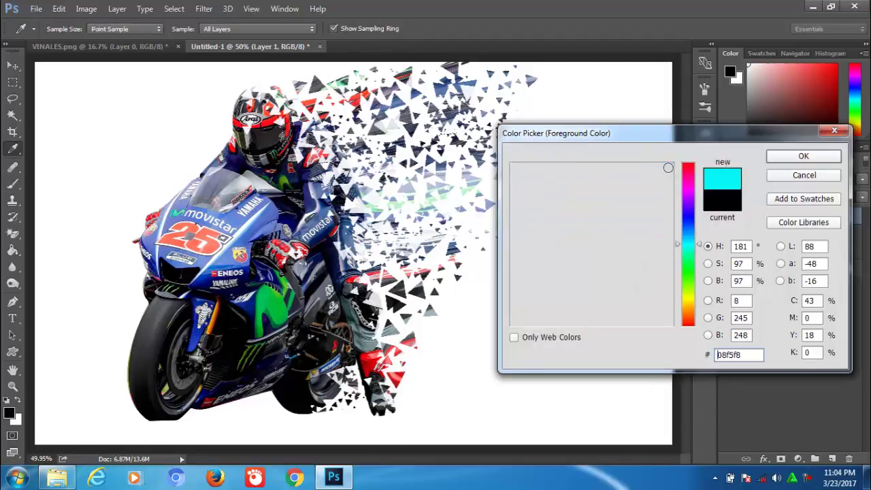
pyautogui.click(803, 156)
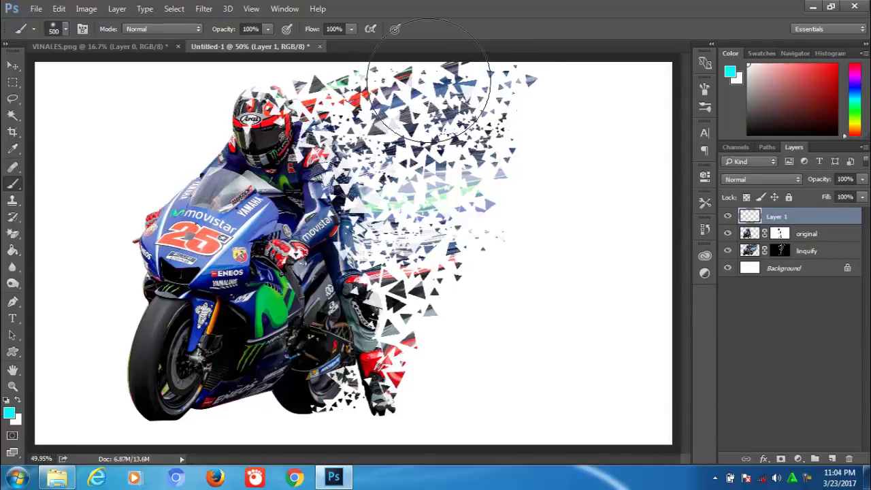
pyautogui.click(429, 81)
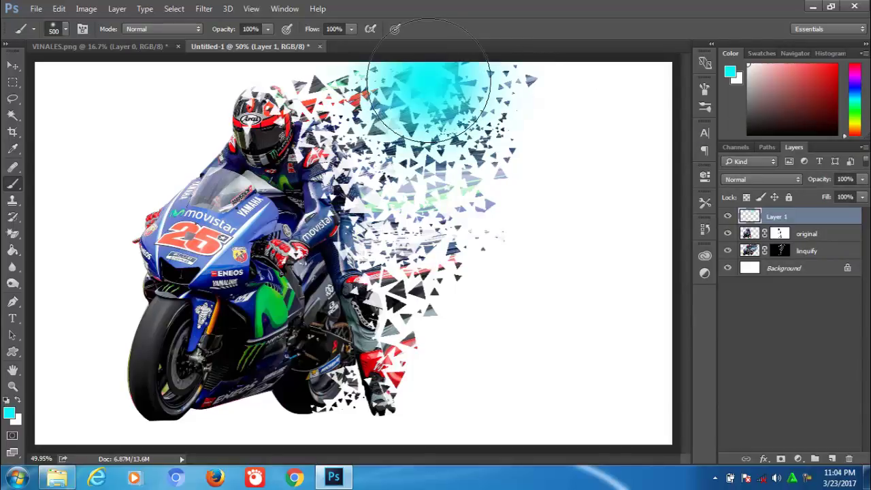
# Step: Paint a soft green patch over the middle shards and a magenta patch behind the helmet
pyautogui.click(10, 414)
pyautogui.click(695, 264)
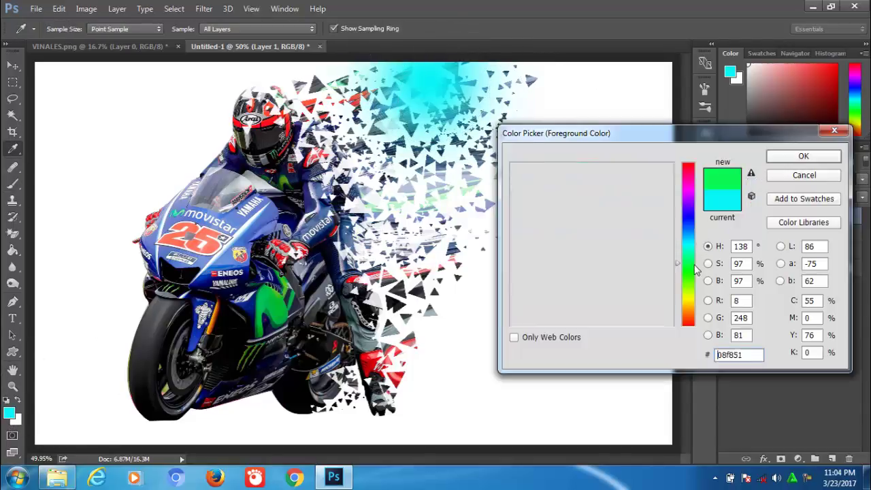
pyautogui.click(818, 158)
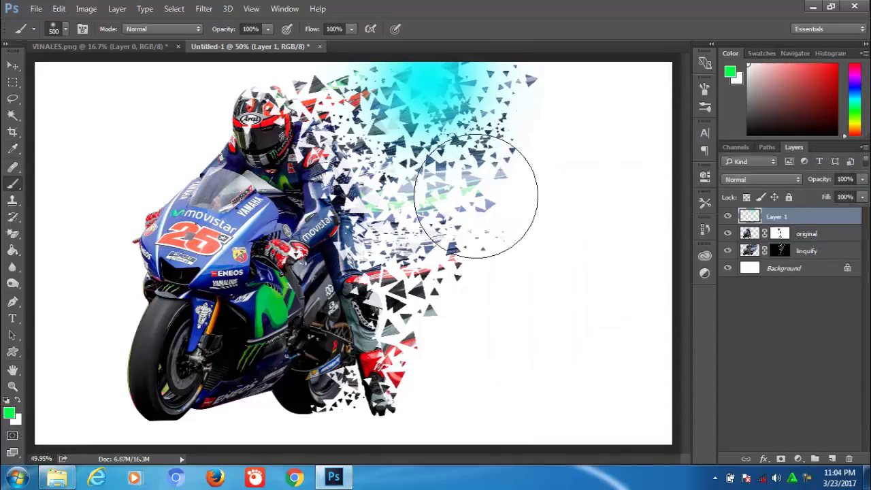
pyautogui.click(476, 197)
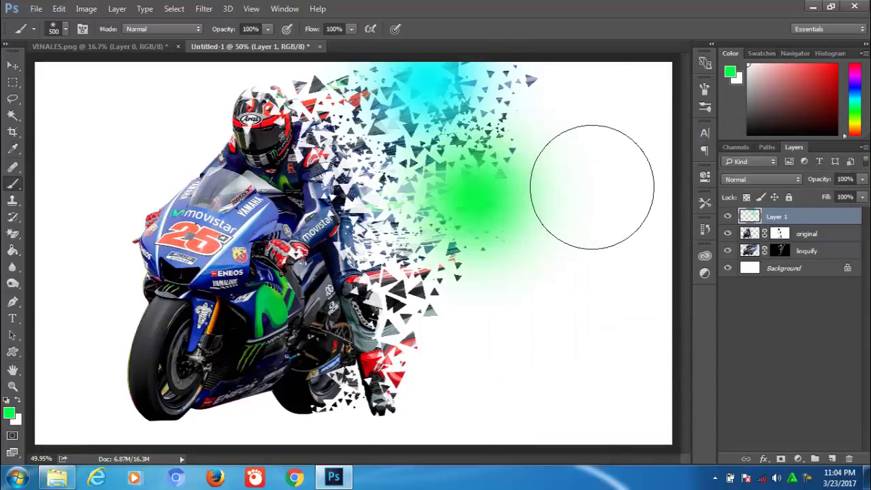
pyautogui.click(8, 413)
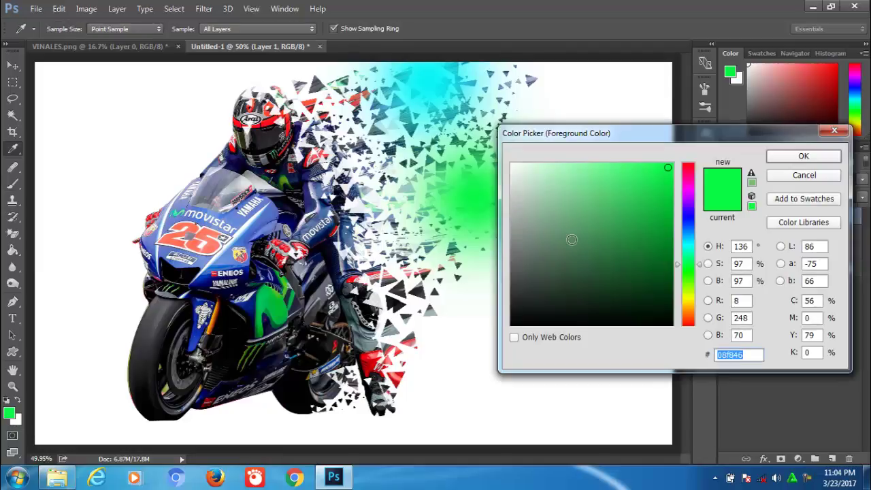
pyautogui.click(689, 186)
pyautogui.click(785, 161)
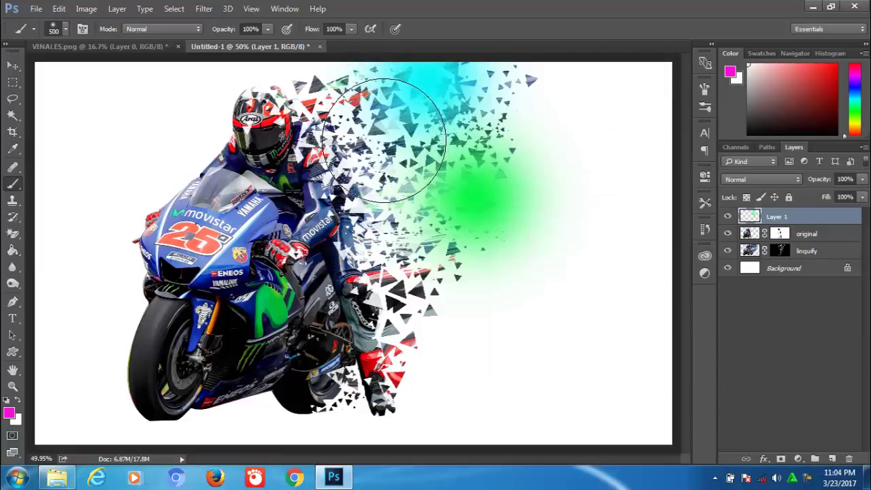
pyautogui.click(390, 143)
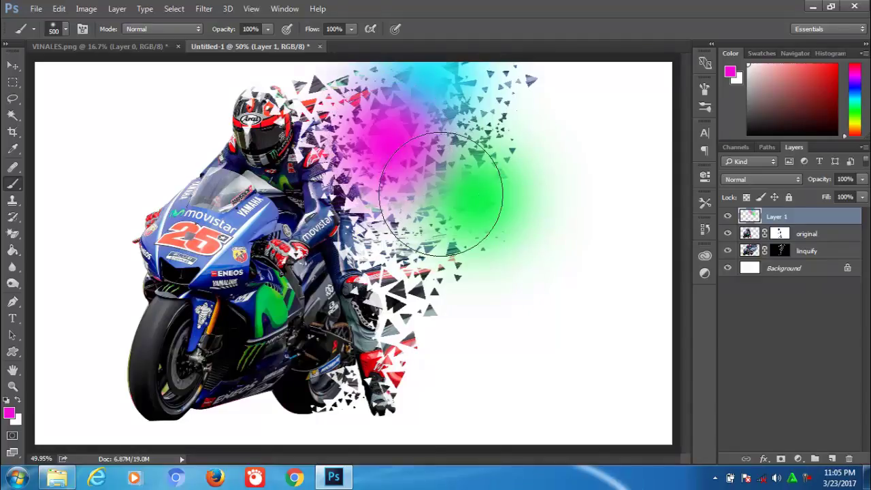
pyautogui.click(13, 64)
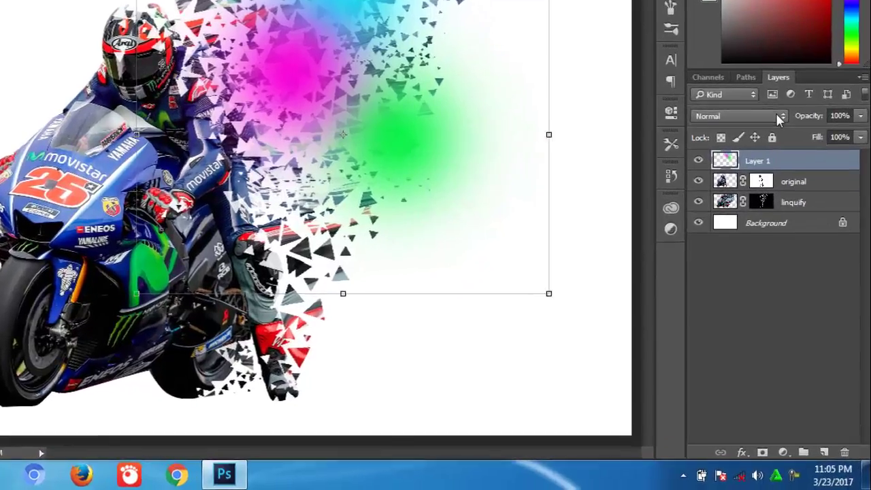
# Step: Set Layer 1's blend mode to Overlay
pyautogui.click(794, 179)
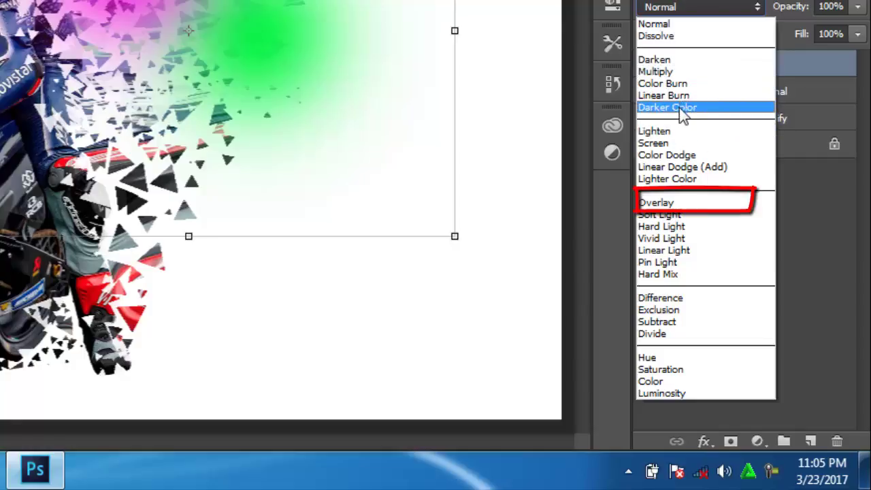
pyautogui.click(677, 202)
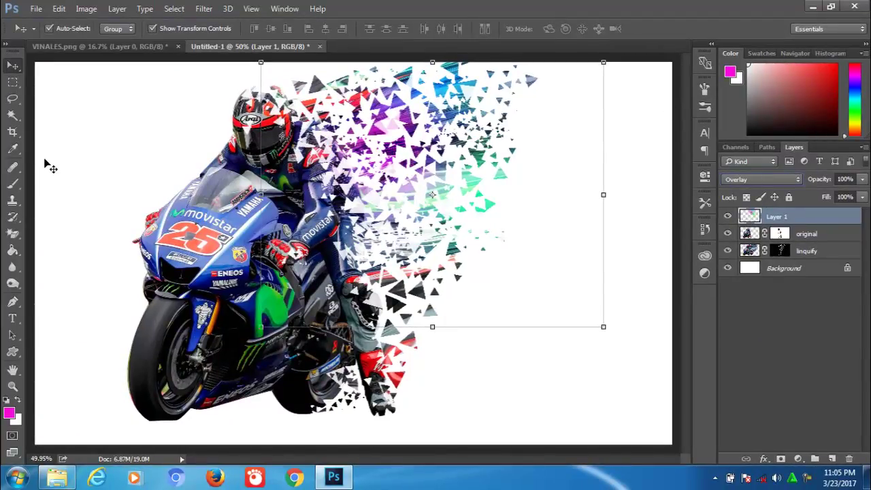
# Step: Paint a yellow-green (#c8f808) tint over the top shards on the colour layer
pyautogui.click(15, 188)
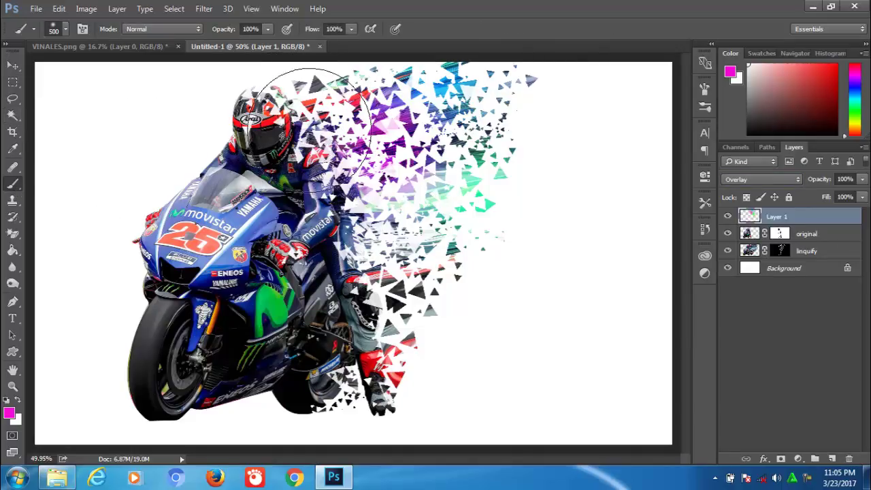
pyautogui.click(11, 414)
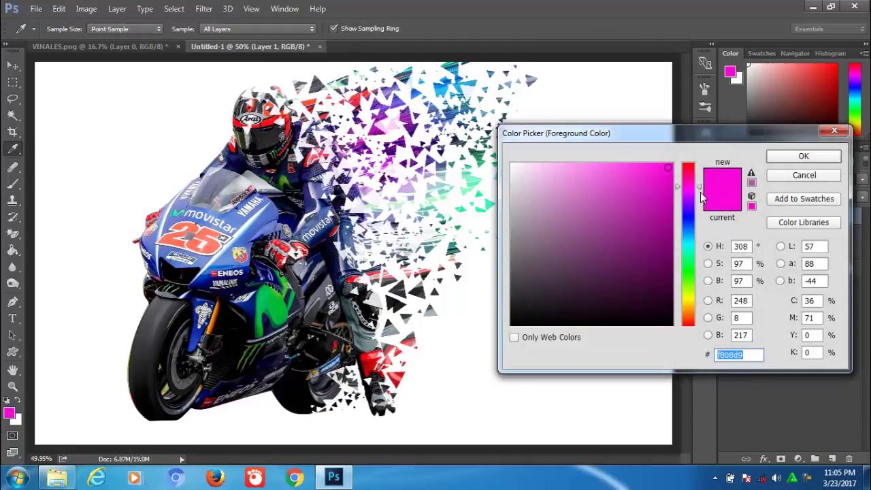
pyautogui.moveTo(702, 196); pyautogui.dragTo(699, 298)
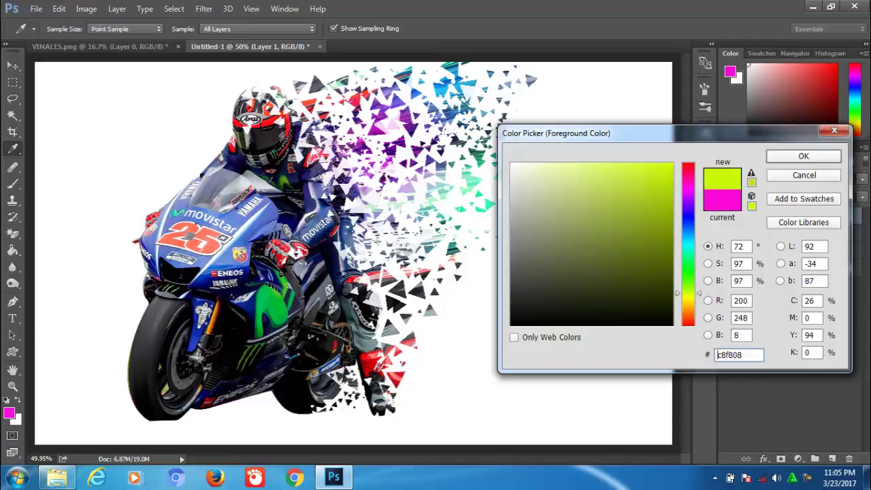
pyautogui.click(801, 158)
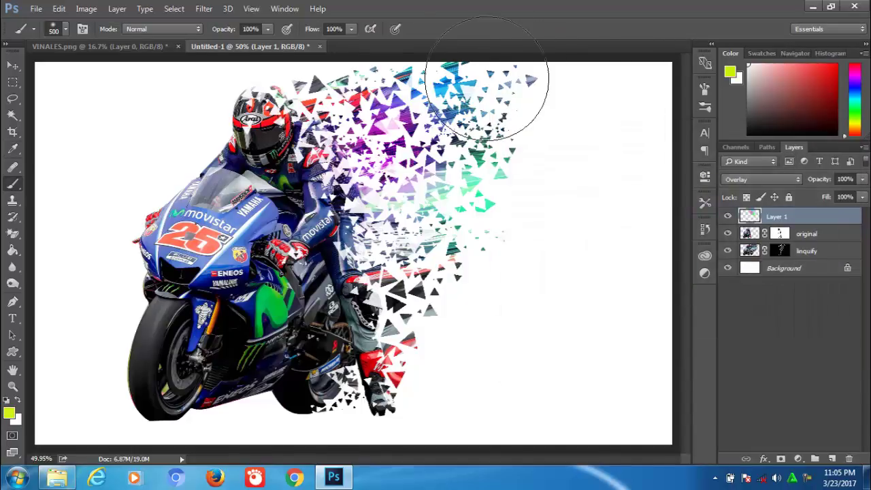
pyautogui.click(364, 82)
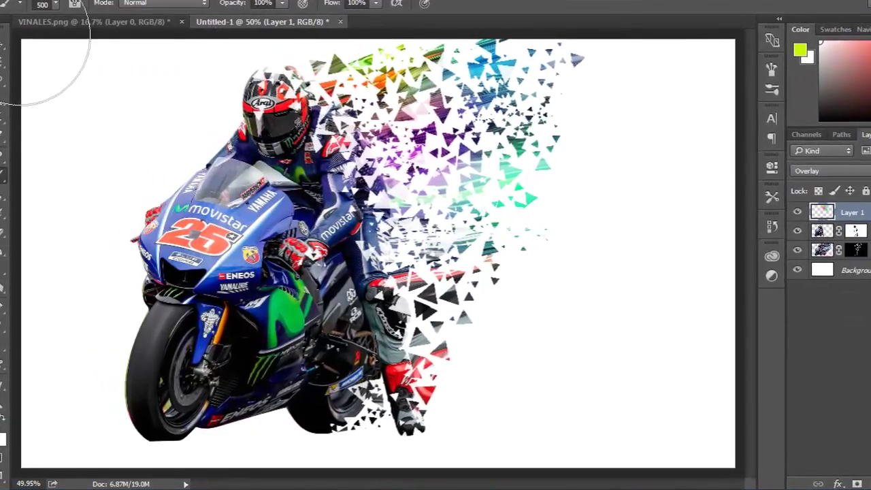
pyautogui.hotkey('ctrl', 't')
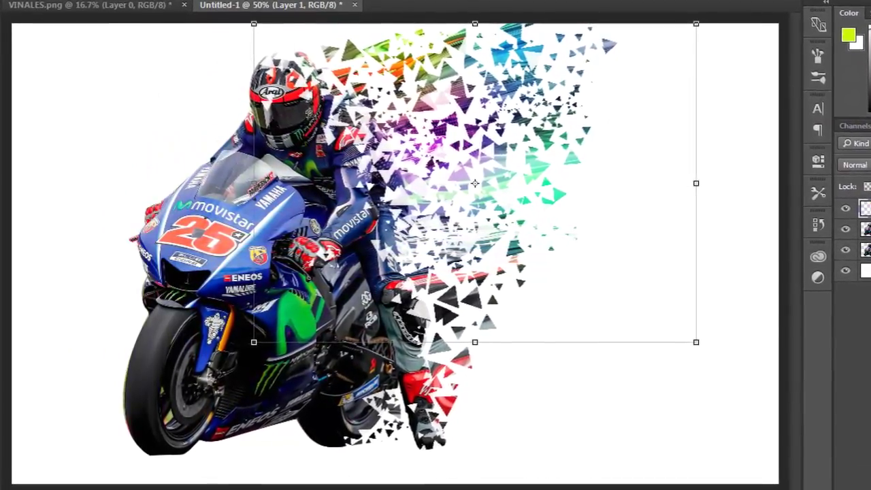
pyautogui.press('Return')
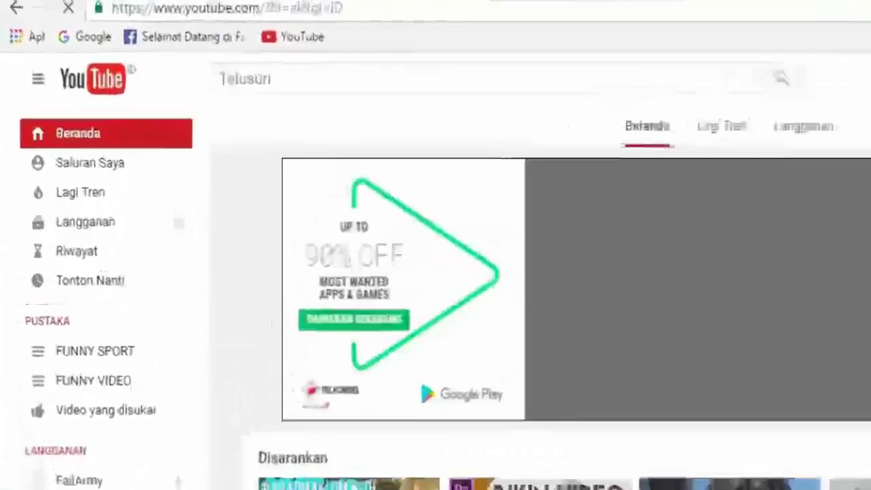
# Step: Search YouTube for the tutorial creator's channel, open it and click Langganan (Subscribe)
pyautogui.write('Abu')
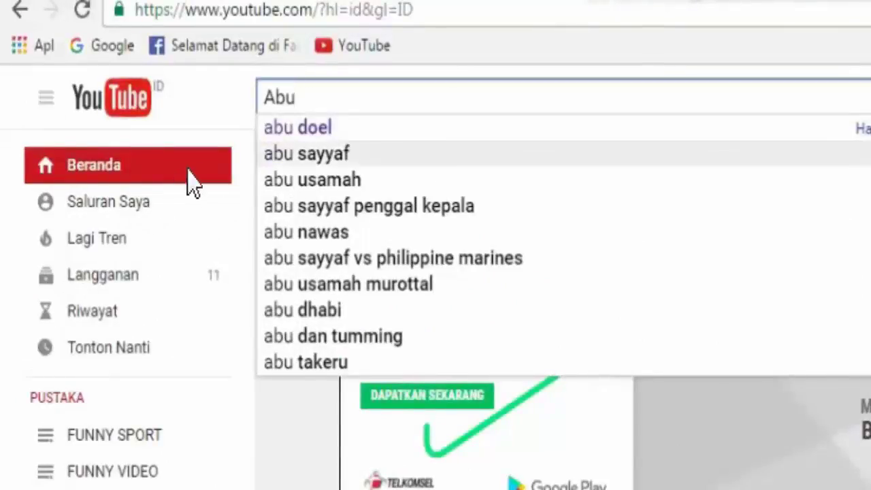
pyautogui.click(292, 130)
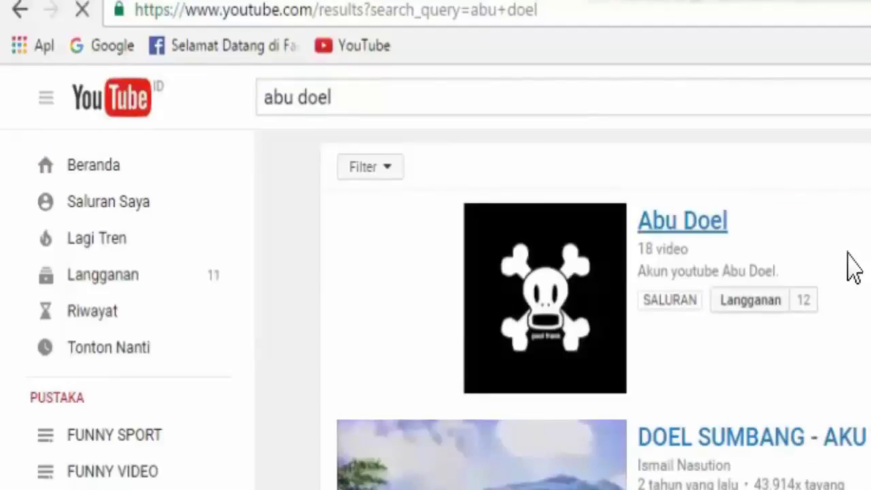
pyautogui.click(715, 224)
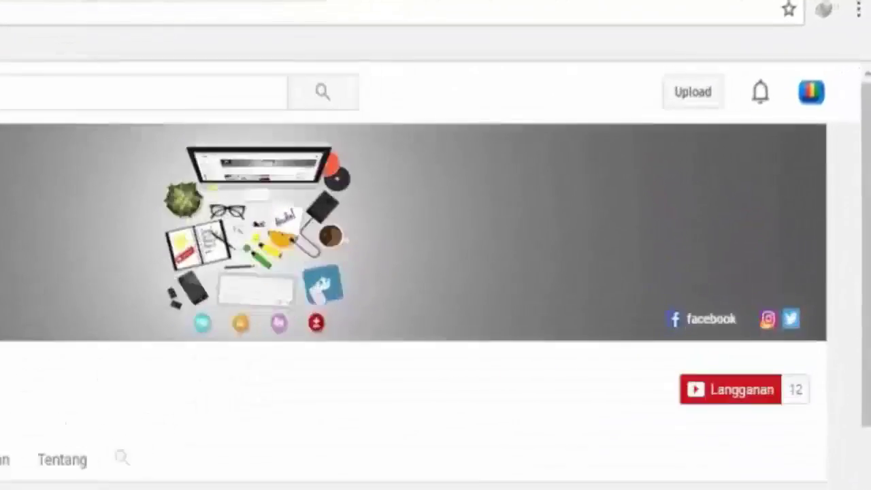
pyautogui.click(735, 389)
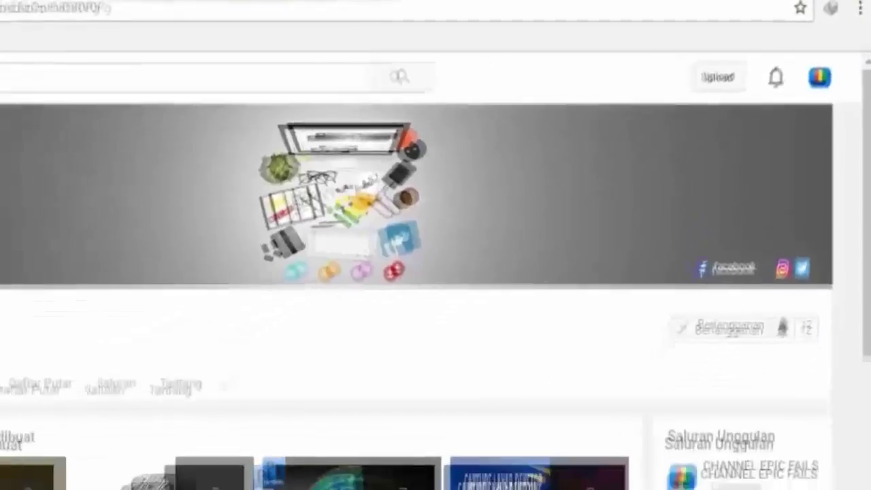